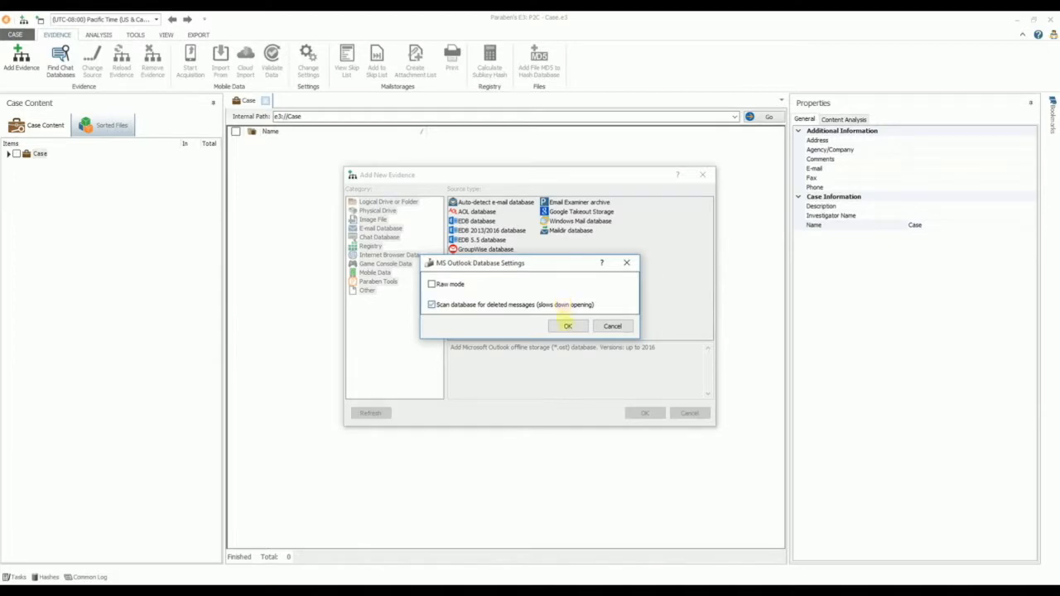
Step: Add the Outlook offline storage with deleted-message scanning and run content analysis on it with English OCR text extraction enabled
{"action": "left_click", "coordinate": [568, 326]}
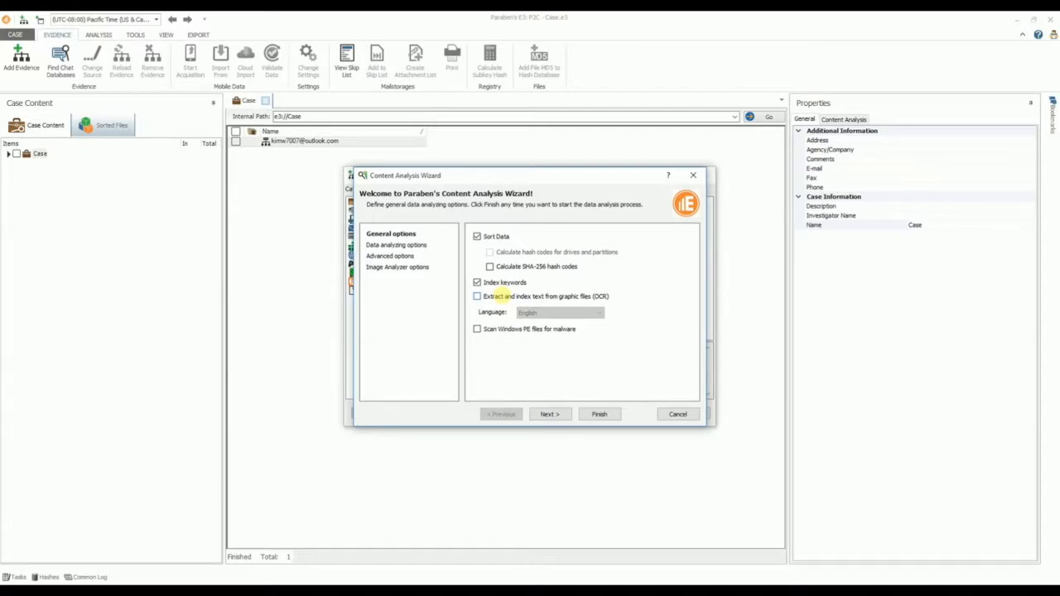
{"action": "left_click", "coordinate": [499, 295]}
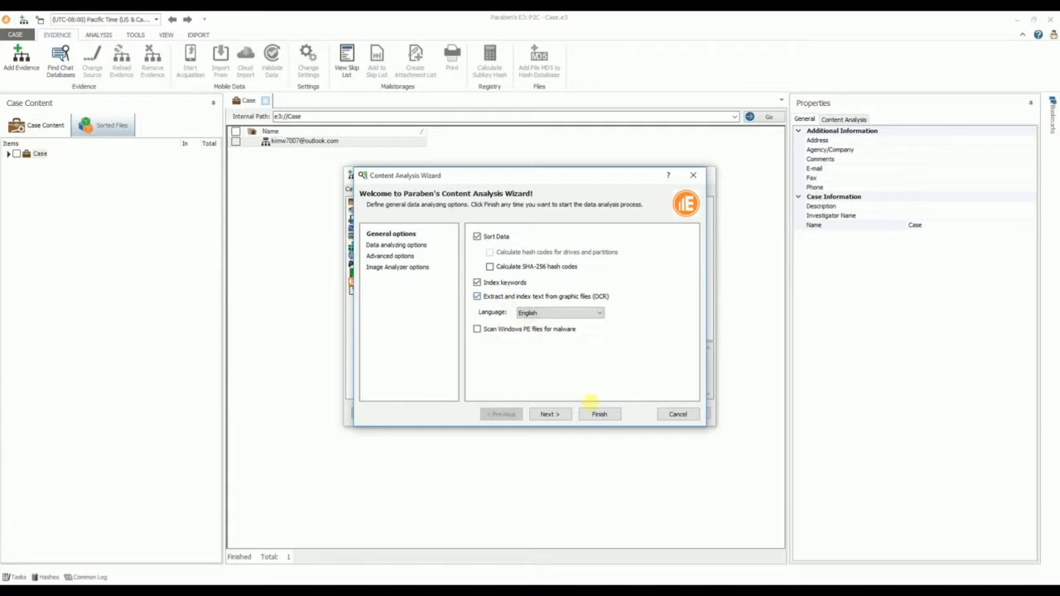
{"action": "left_click", "coordinate": [596, 413]}
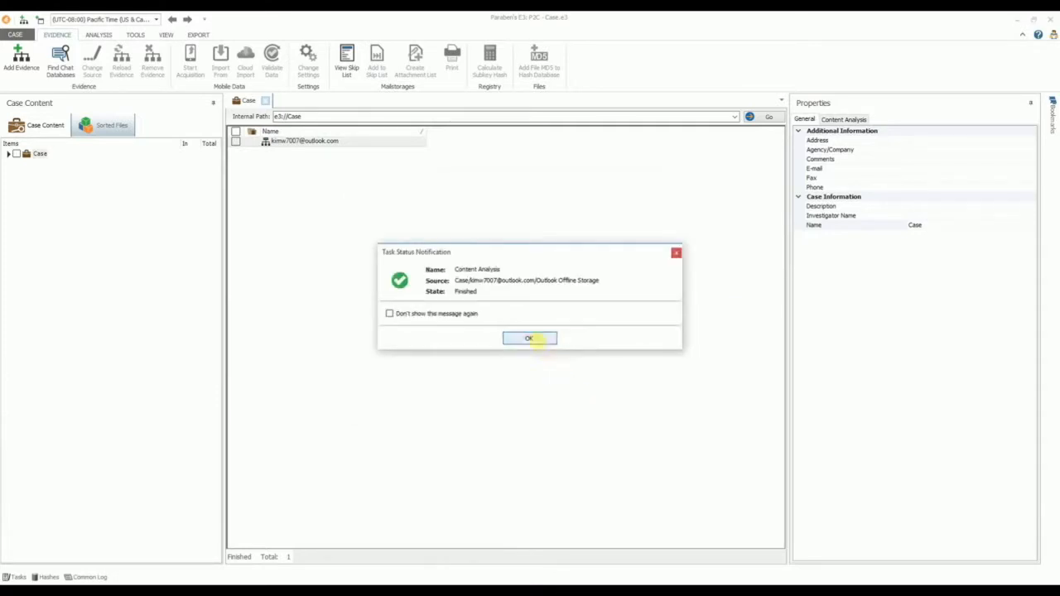
{"action": "left_click", "coordinate": [535, 339]}
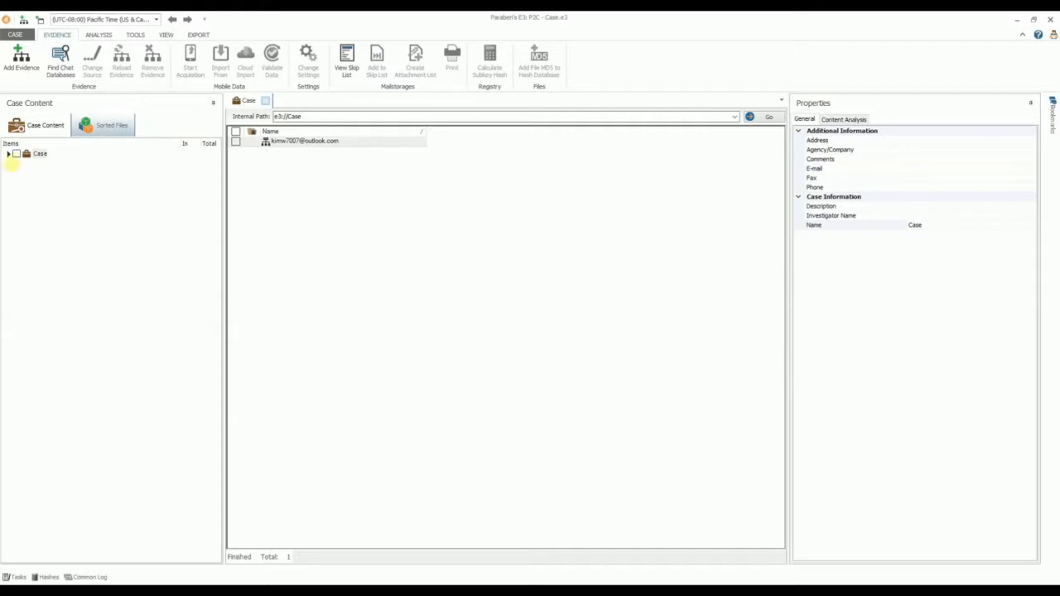
Step: Expand the case tree through Outlook Offline Storage and Root - Mailbox down to the folders of IPM_SUBTREE
{"action": "left_click", "coordinate": [7, 154]}
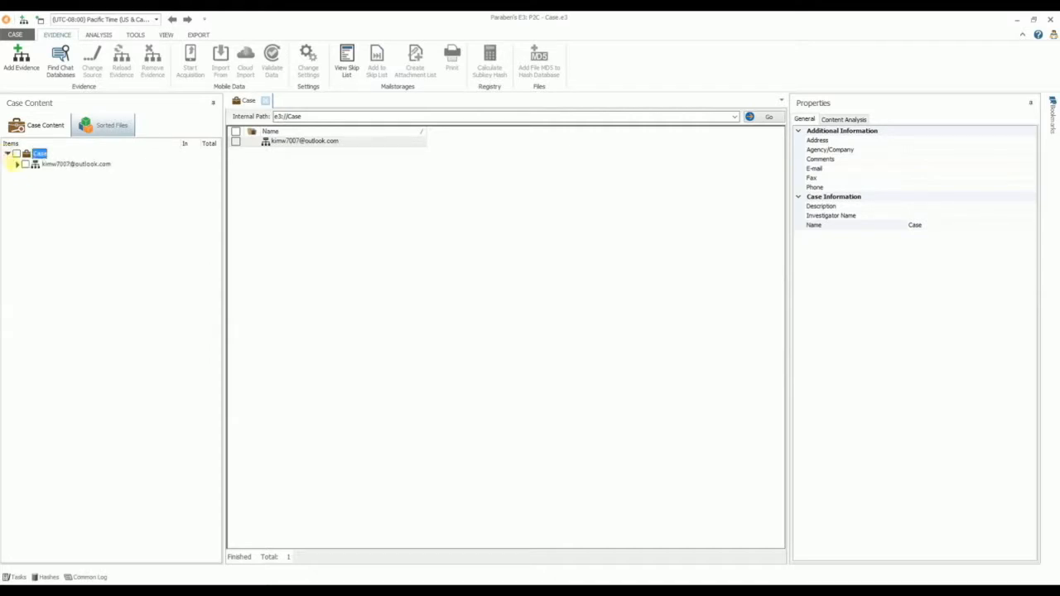
{"action": "left_click", "coordinate": [16, 164]}
{"action": "left_click", "coordinate": [26, 175]}
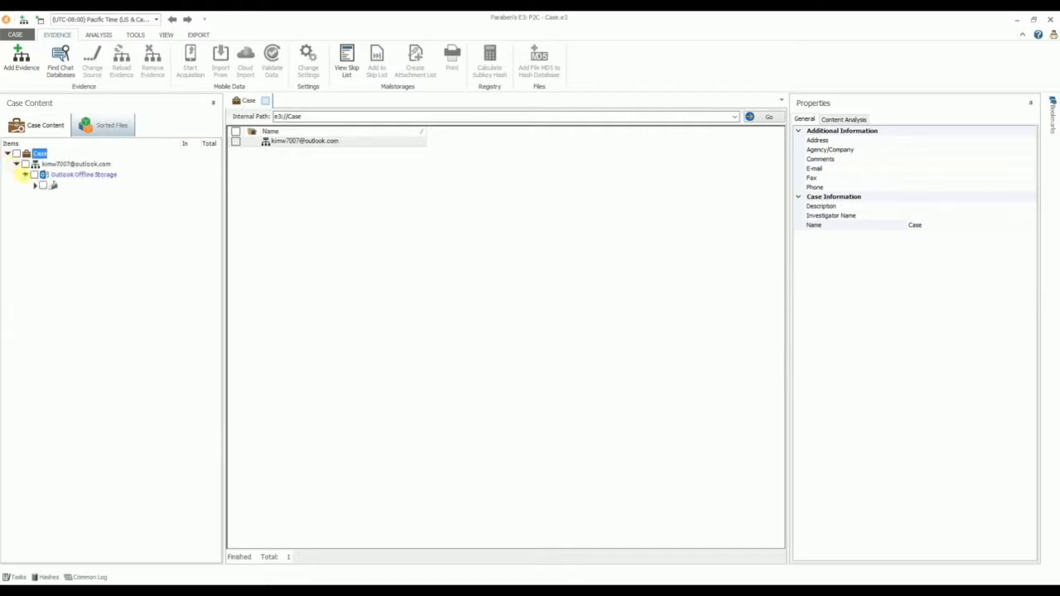
{"action": "left_click", "coordinate": [35, 185]}
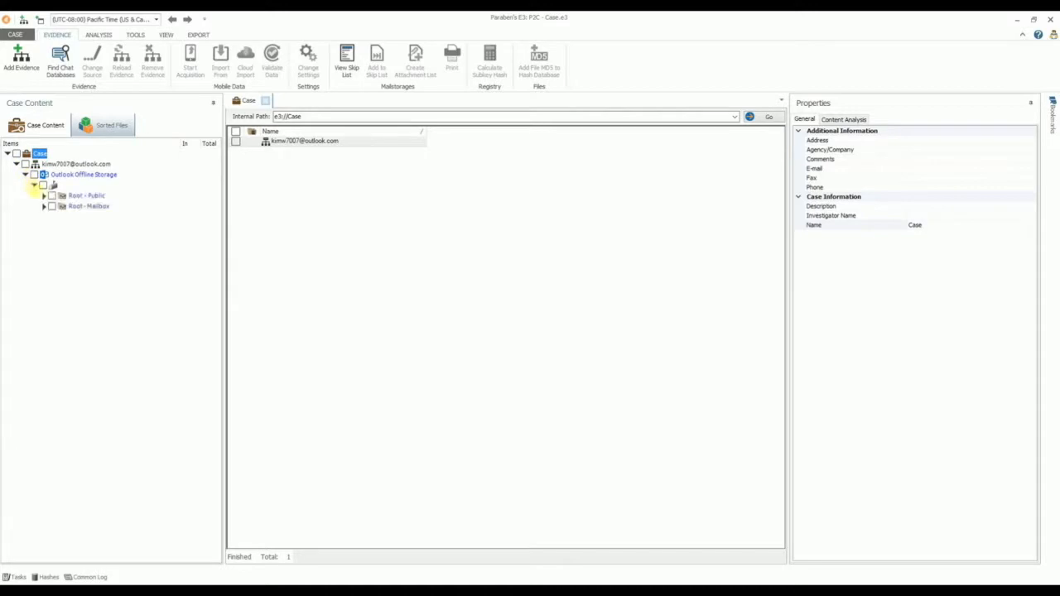
{"action": "left_click", "coordinate": [42, 206]}
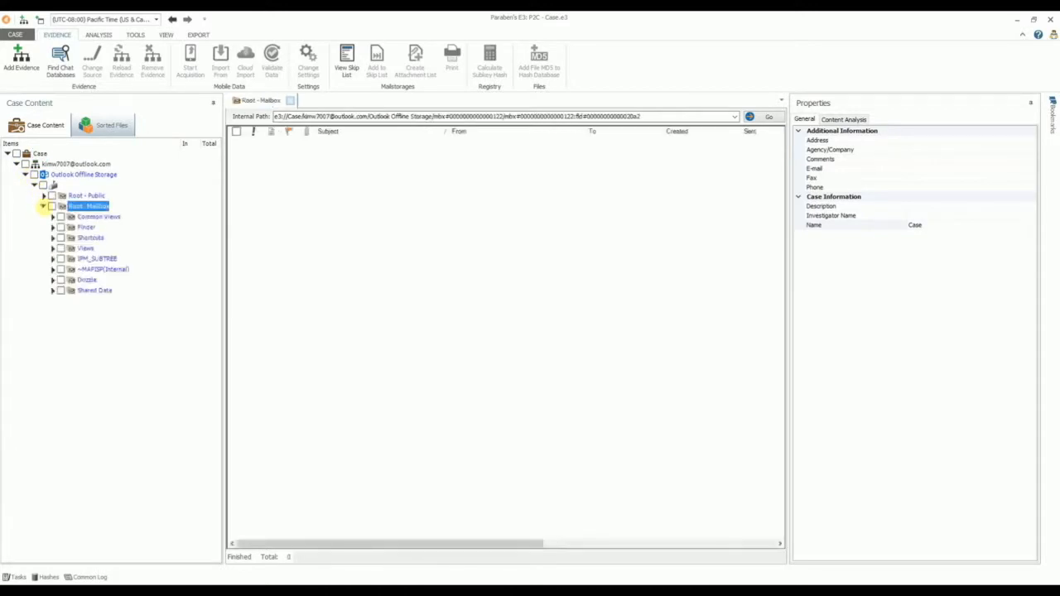
{"action": "left_click", "coordinate": [52, 259]}
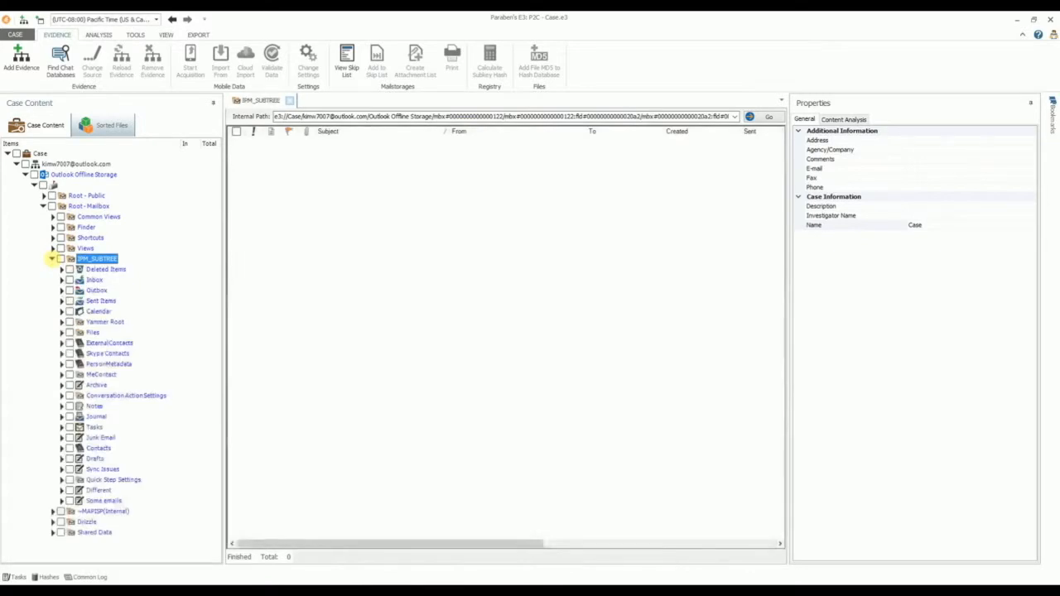
Step: Count the folder contents of the whole Outlook Offline Storage and hide its empty folders
{"action": "left_click", "coordinate": [54, 175]}
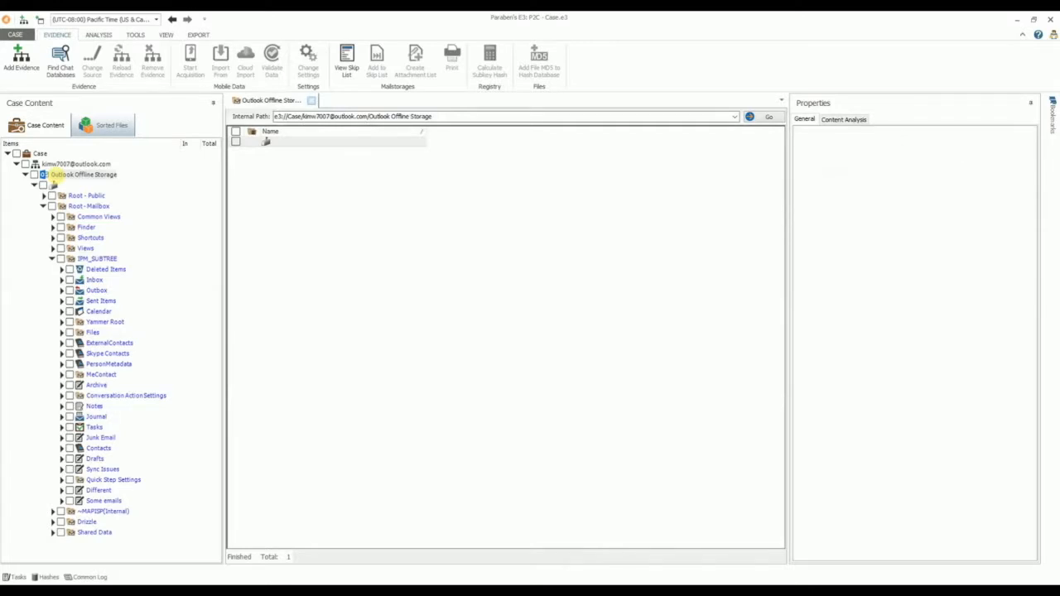
{"action": "left_click", "coordinate": [99, 35]}
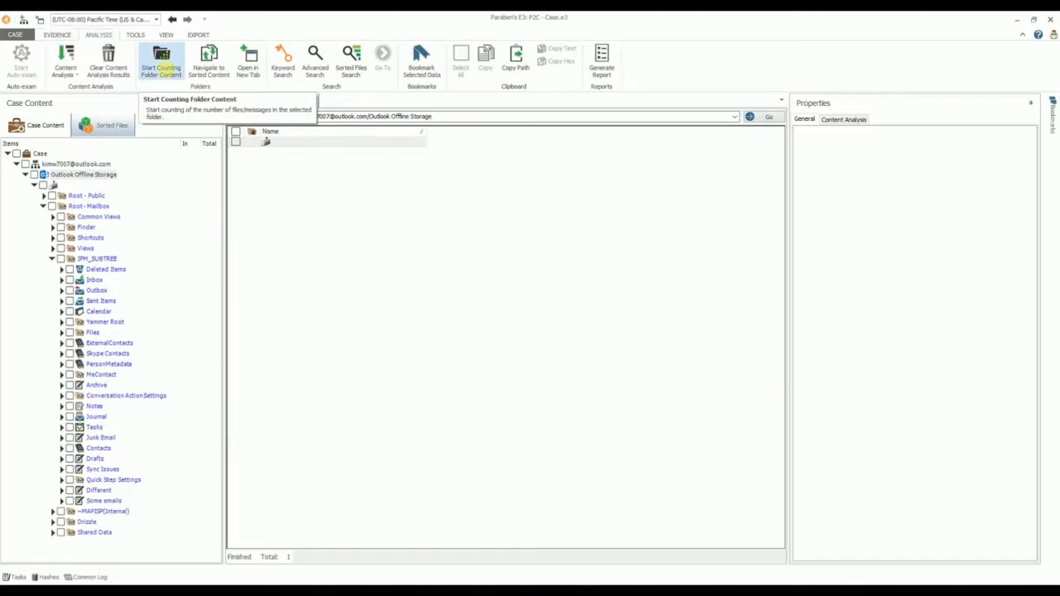
{"action": "left_click", "coordinate": [161, 66]}
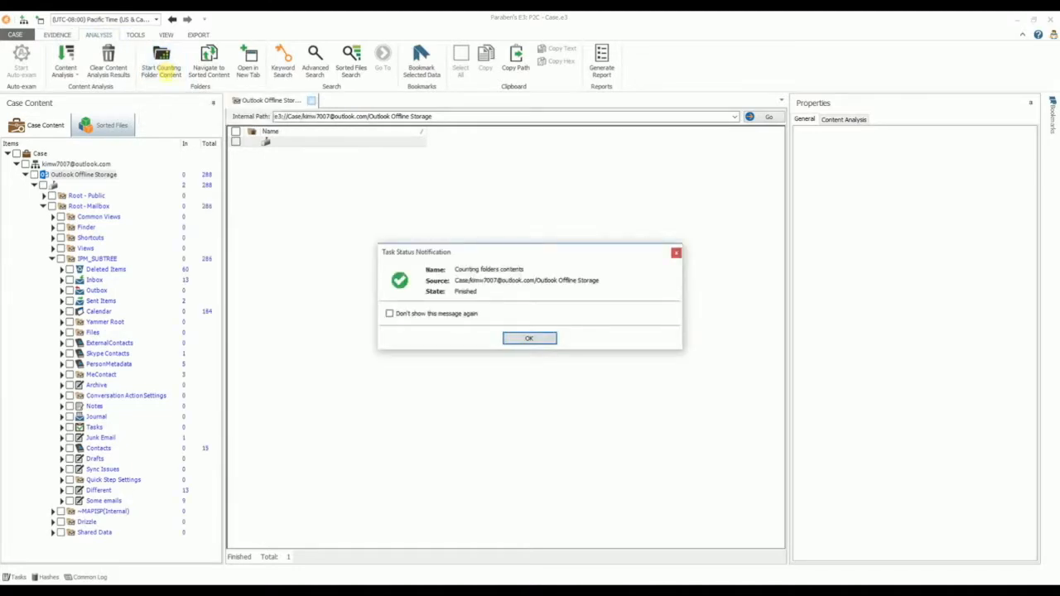
{"action": "left_click", "coordinate": [525, 337]}
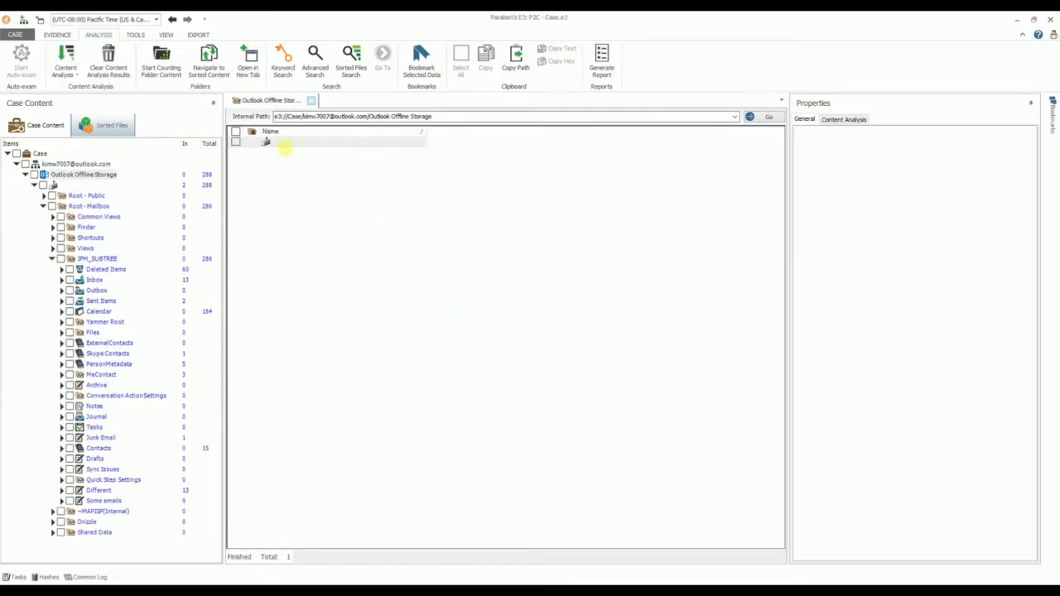
{"action": "left_click", "coordinate": [166, 35]}
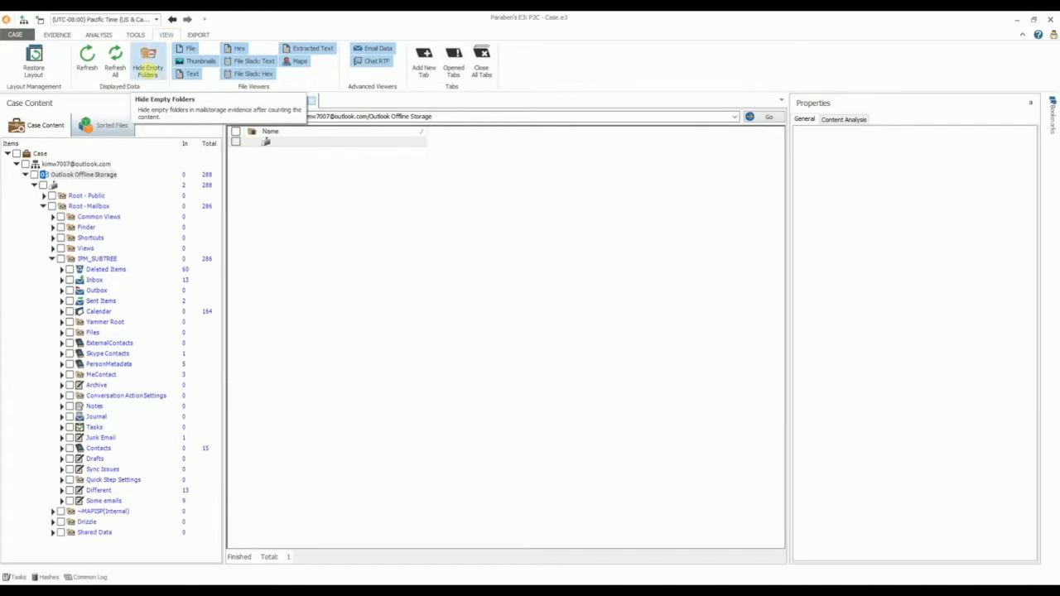
{"action": "left_click", "coordinate": [148, 68]}
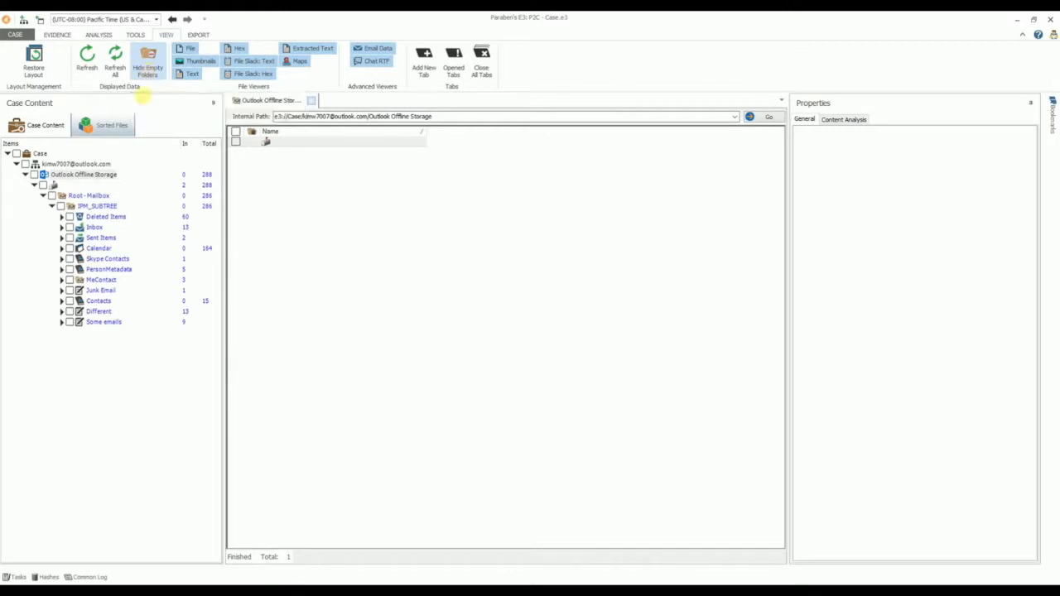
Step: Open the "oops I forgot" email in the Different folder and enlarge the E-mail Data pane to show its body
{"action": "left_click", "coordinate": [98, 312]}
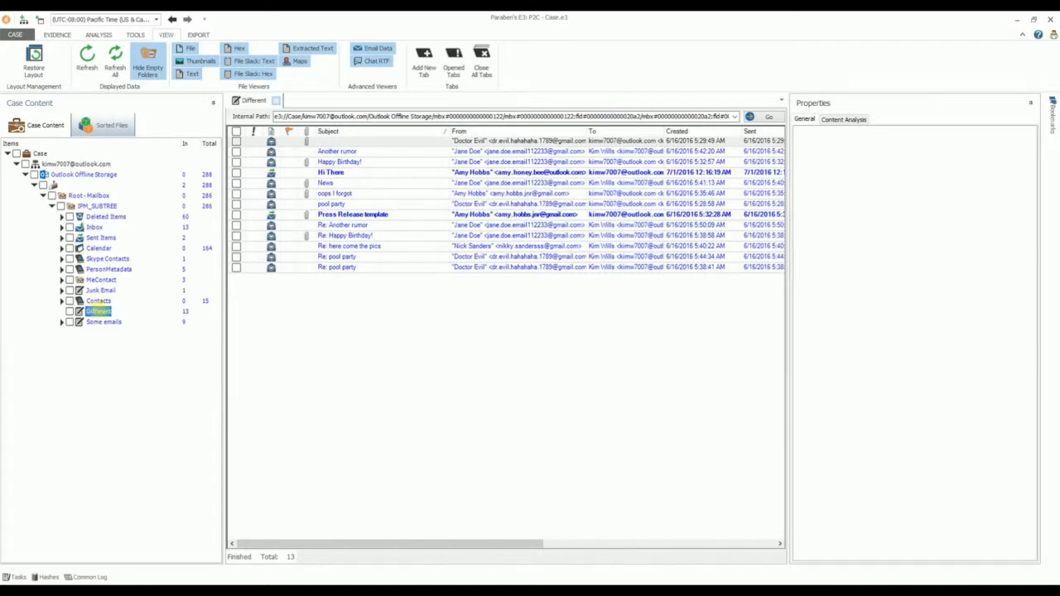
{"action": "left_click", "coordinate": [345, 193]}
{"action": "left_click", "coordinate": [344, 193]}
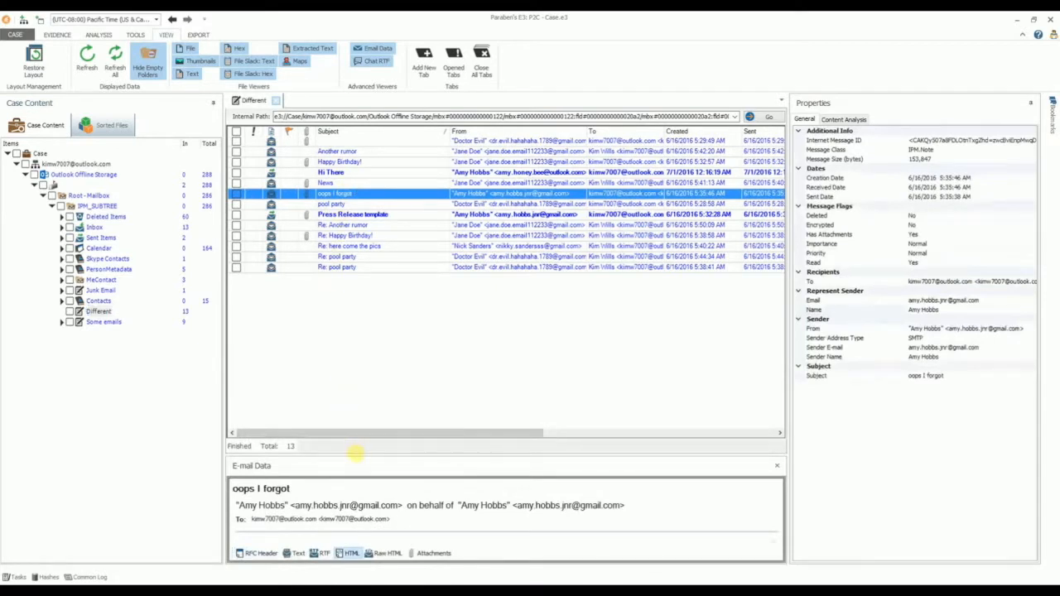
{"action": "left_click_drag", "start_coordinate": [354, 454], "coordinate": [348, 291]}
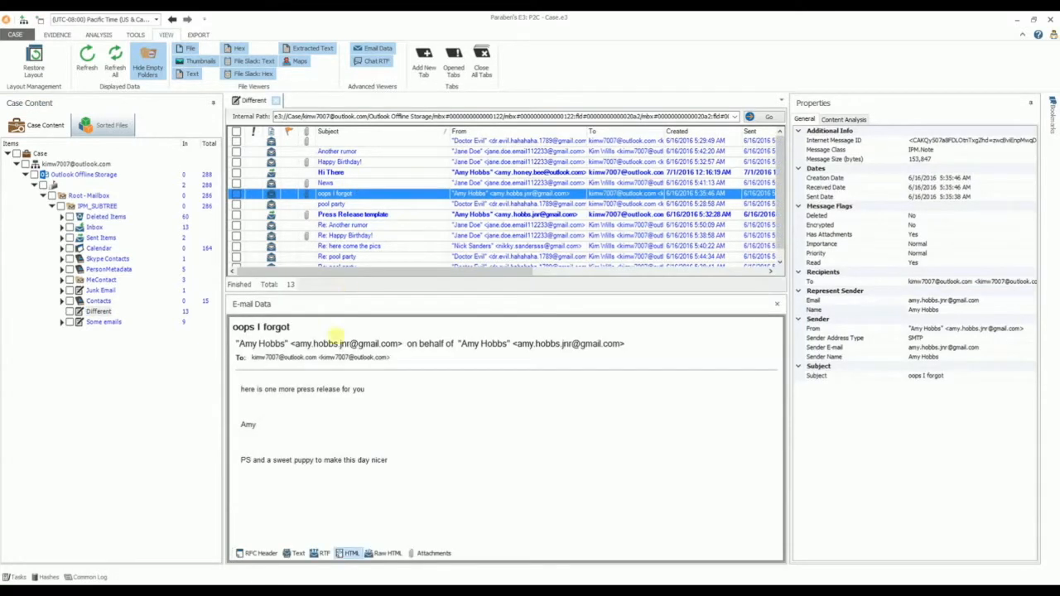
Step: View the "oops I forgot" email as RFC header, plain text, RTF, HTML and raw HTML
{"action": "left_click", "coordinate": [258, 553]}
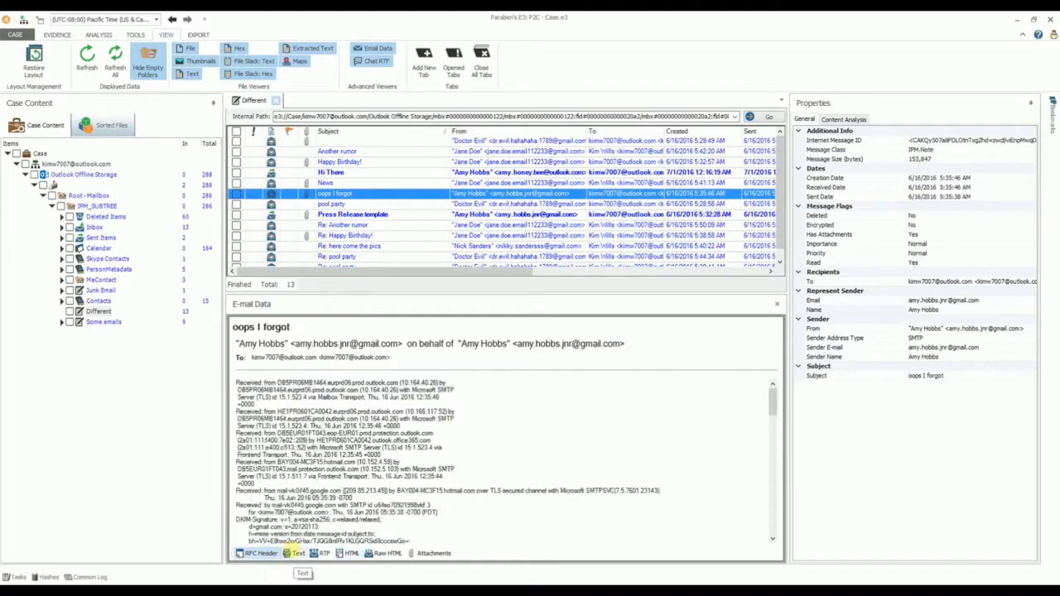
{"action": "left_click", "coordinate": [298, 553]}
{"action": "left_click", "coordinate": [323, 553]}
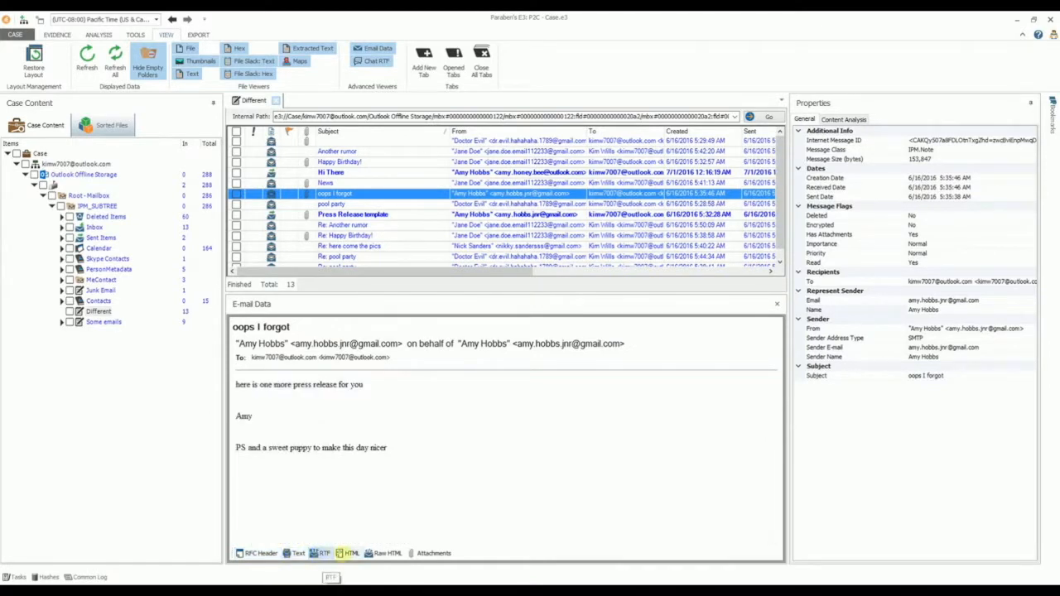
{"action": "left_click", "coordinate": [351, 554]}
{"action": "left_click", "coordinate": [386, 554]}
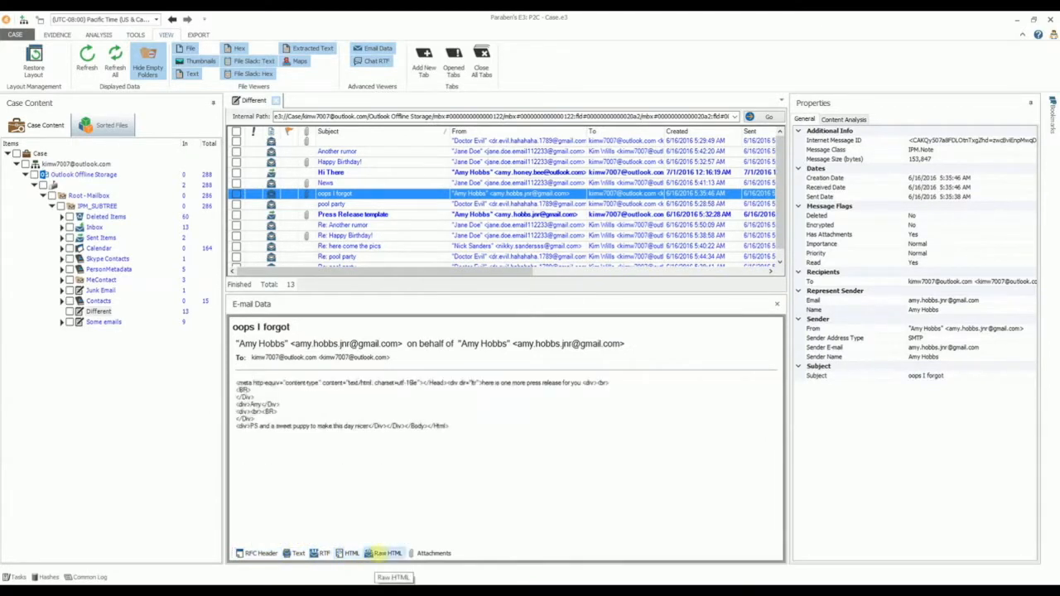
Step: List the email's attachments and preview the contents of Press release.doc
{"action": "left_click", "coordinate": [432, 554]}
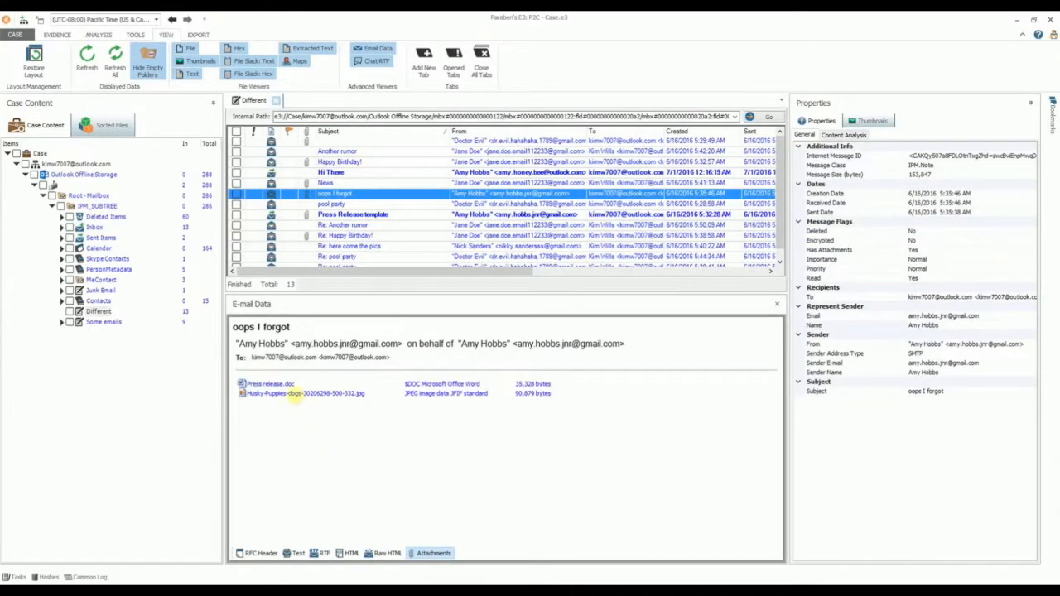
{"action": "left_click", "coordinate": [282, 384]}
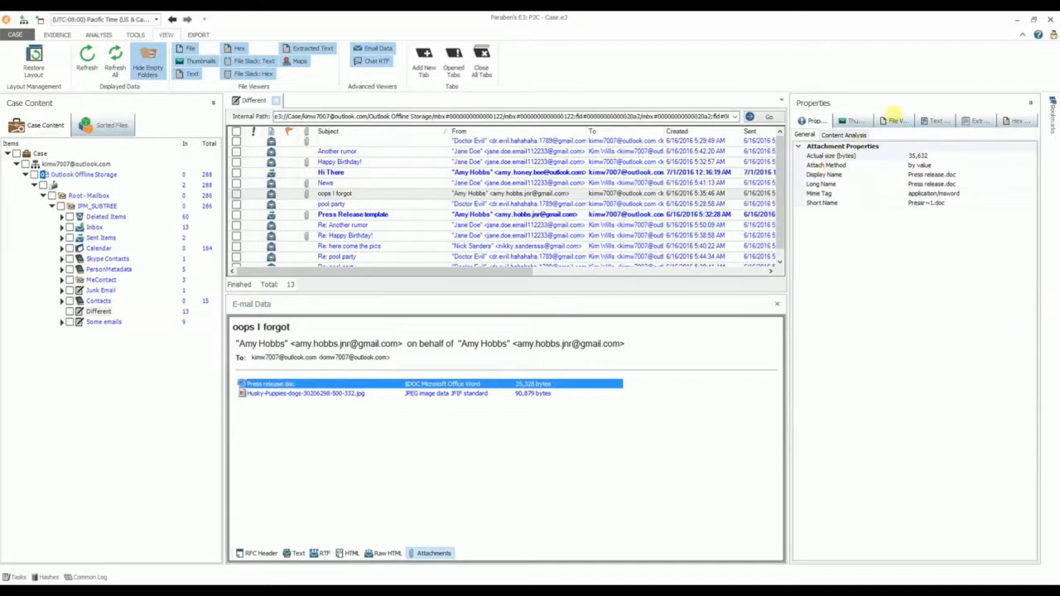
{"action": "left_click", "coordinate": [894, 121]}
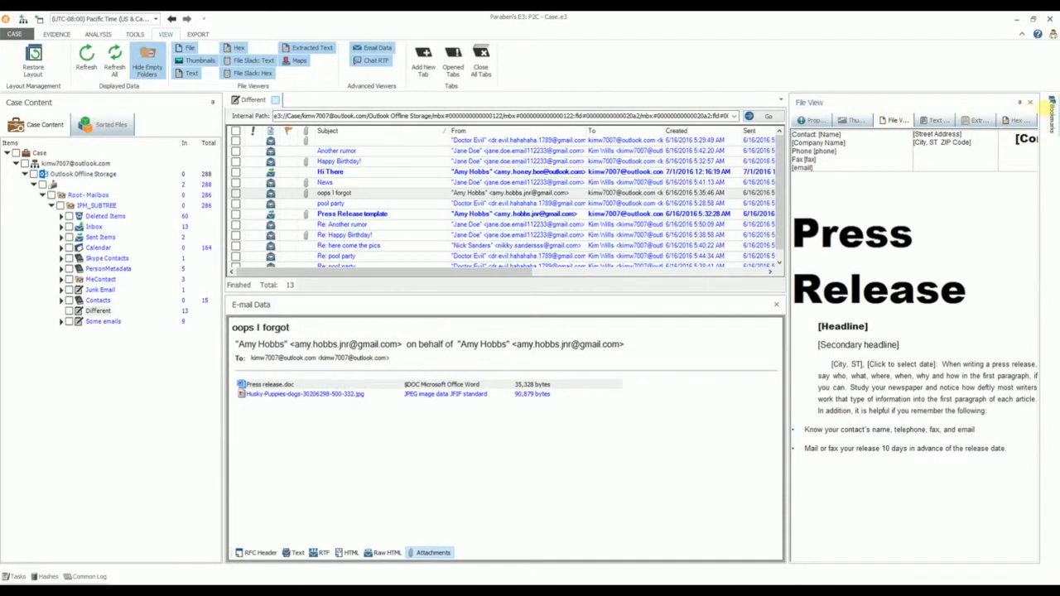
Step: Dock the Bookmarks pane and bookmark the "oops I forgot" email in the Important folder
{"action": "left_click", "coordinate": [1030, 102]}
{"action": "left_click", "coordinate": [1030, 102]}
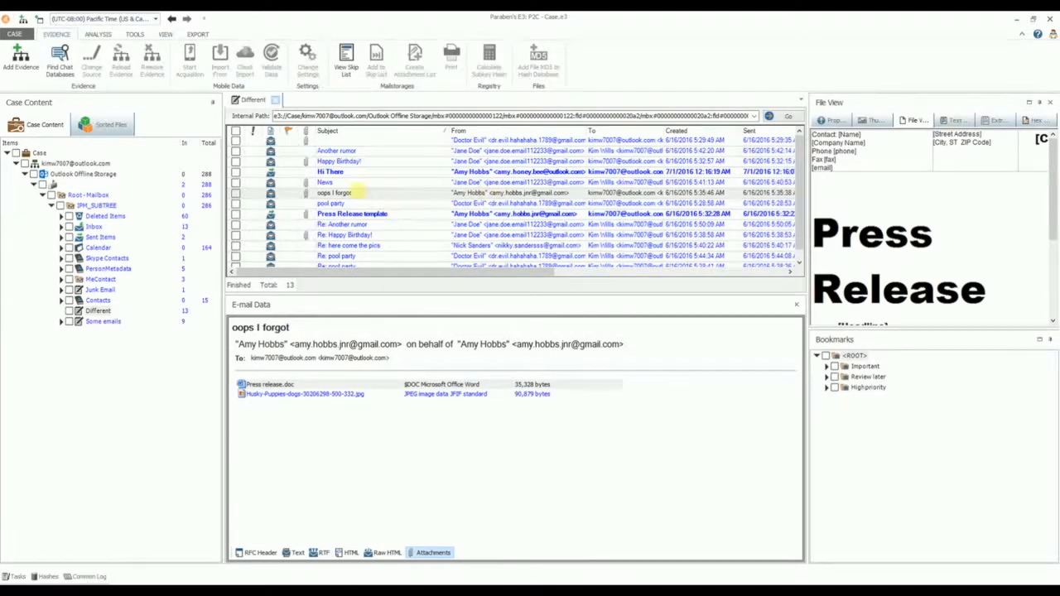
{"action": "left_click", "coordinate": [355, 192]}
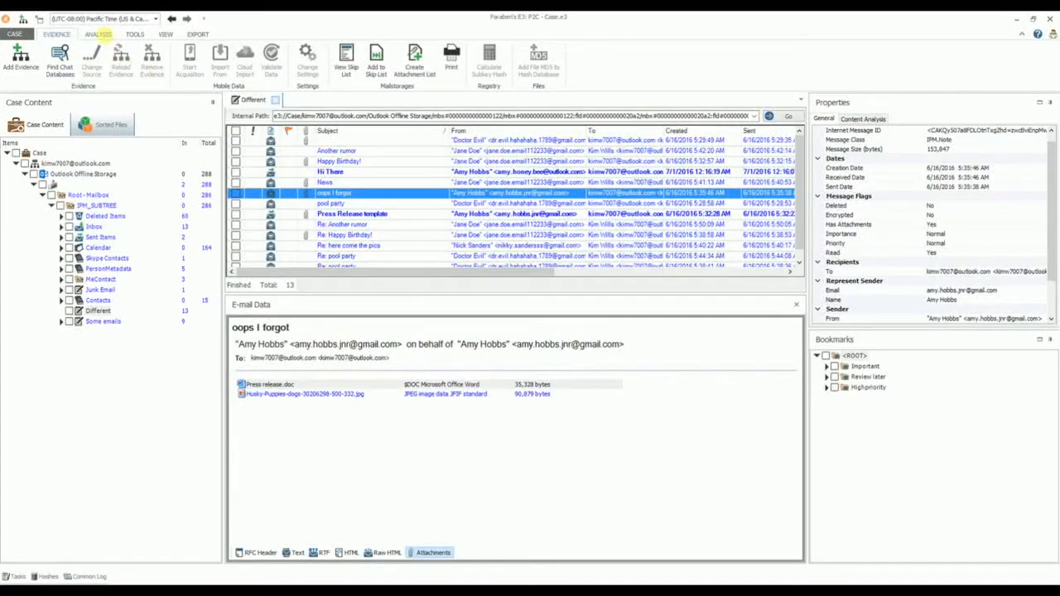
{"action": "left_click", "coordinate": [98, 34]}
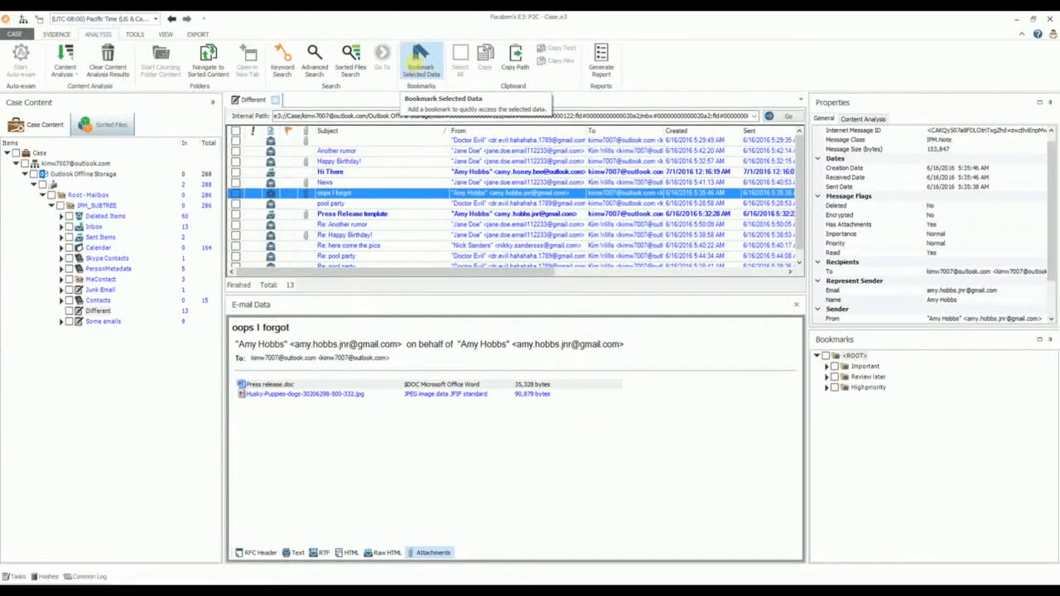
{"action": "left_click", "coordinate": [420, 58]}
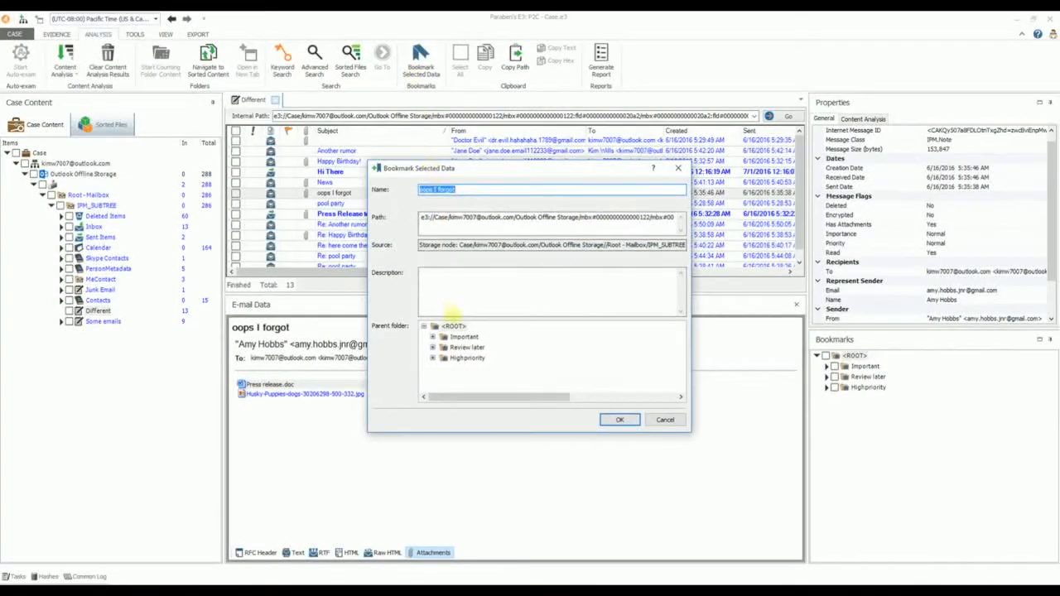
{"action": "left_click", "coordinate": [464, 337]}
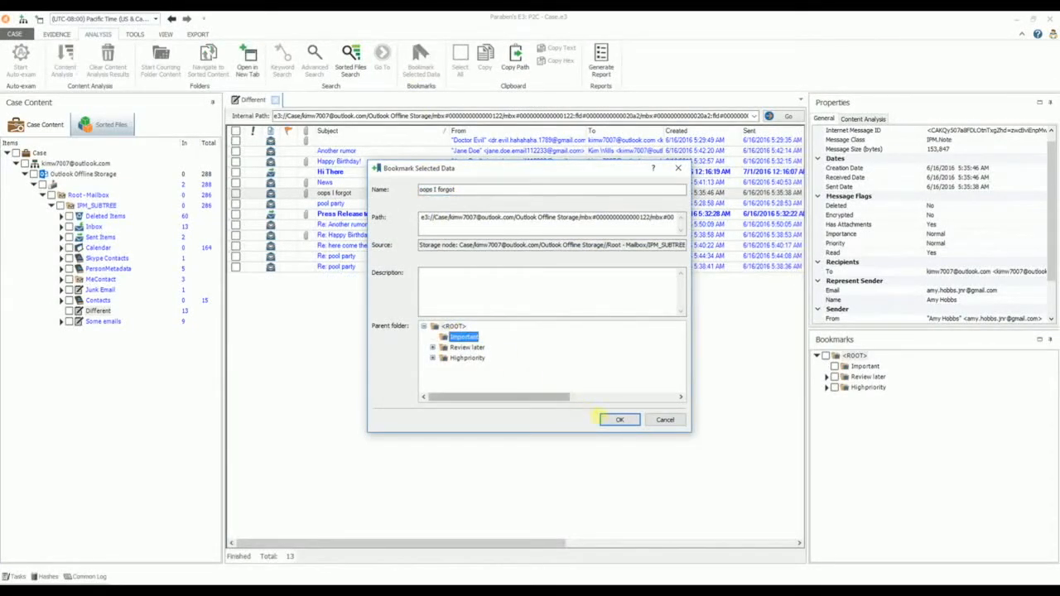
{"action": "left_click", "coordinate": [618, 420]}
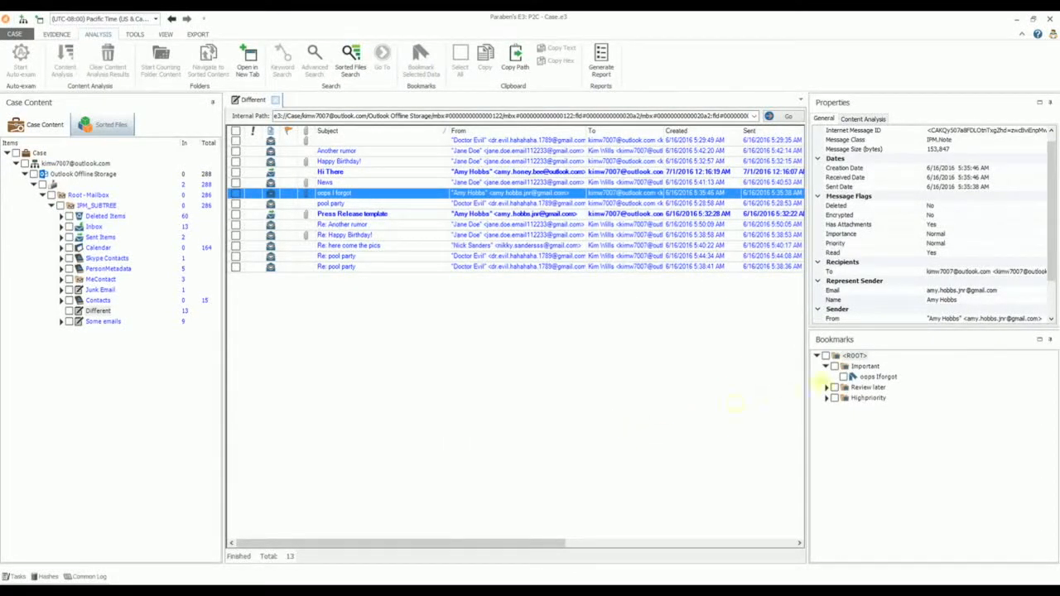
{"action": "left_click", "coordinate": [858, 377]}
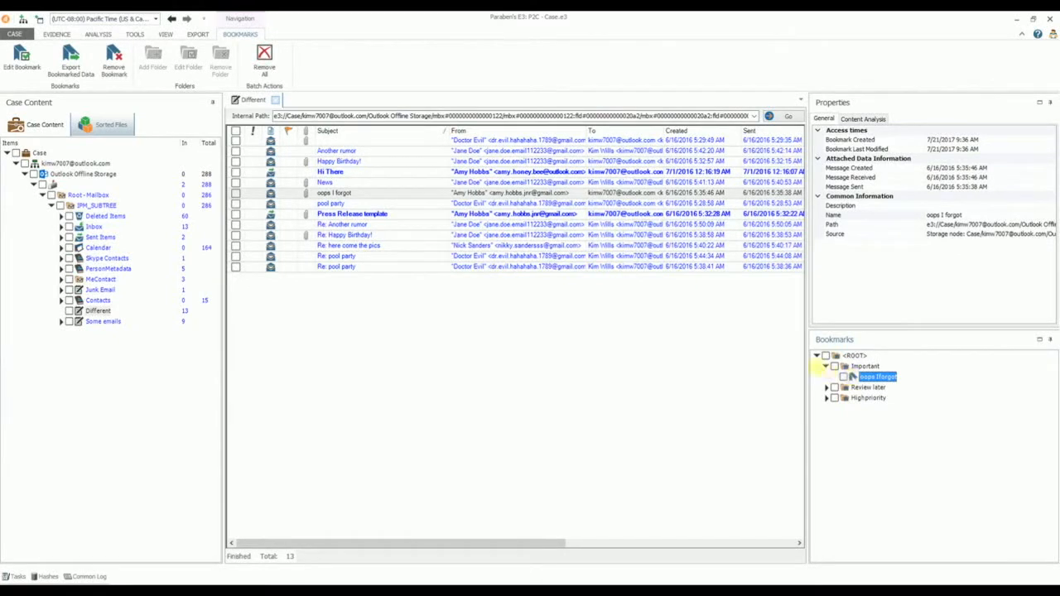
Step: Set up printing of the "oops I forgot" email on the Fax printer with 2 copies
{"action": "left_click", "coordinate": [323, 193]}
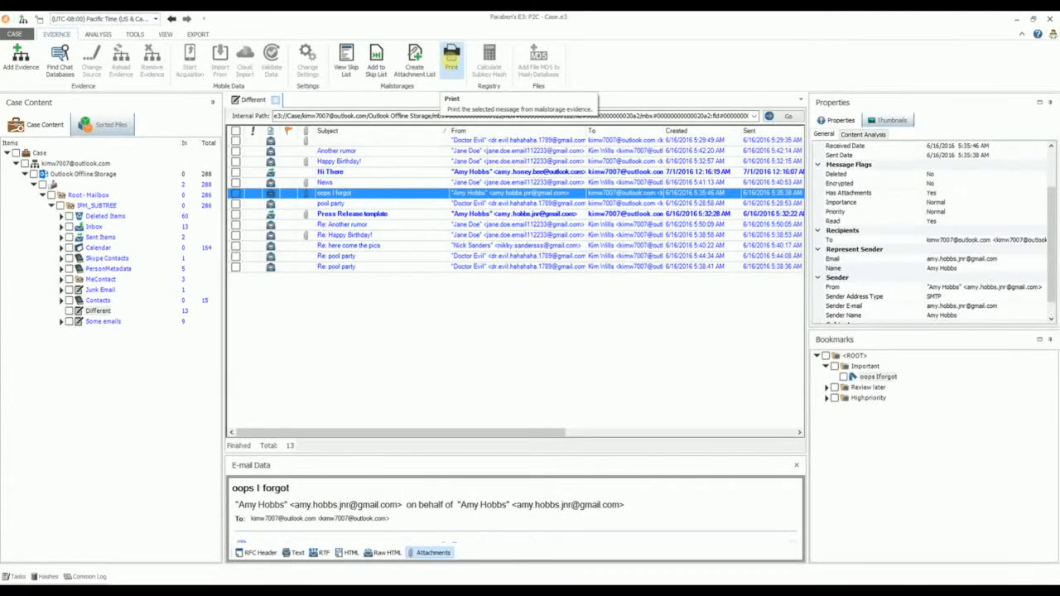
{"action": "left_click", "coordinate": [451, 60]}
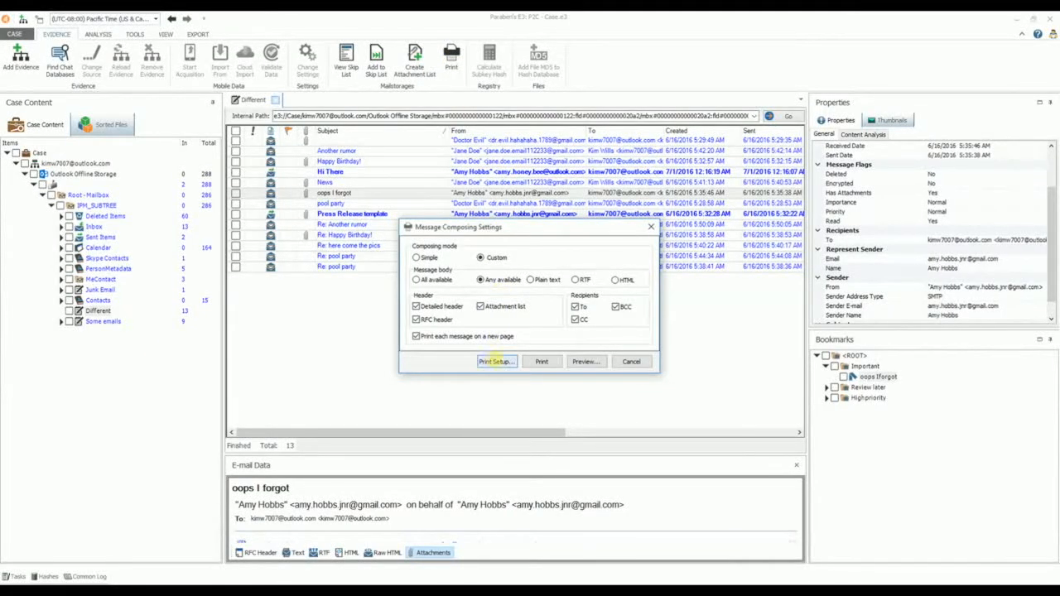
{"action": "left_click", "coordinate": [497, 362]}
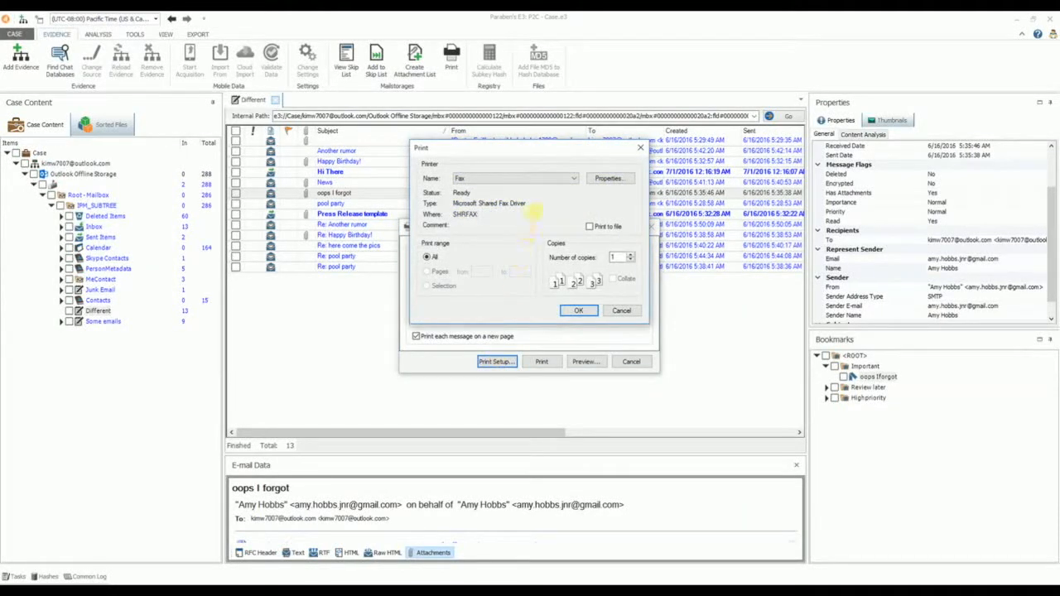
{"action": "left_click", "coordinate": [543, 178]}
{"action": "left_click", "coordinate": [543, 178]}
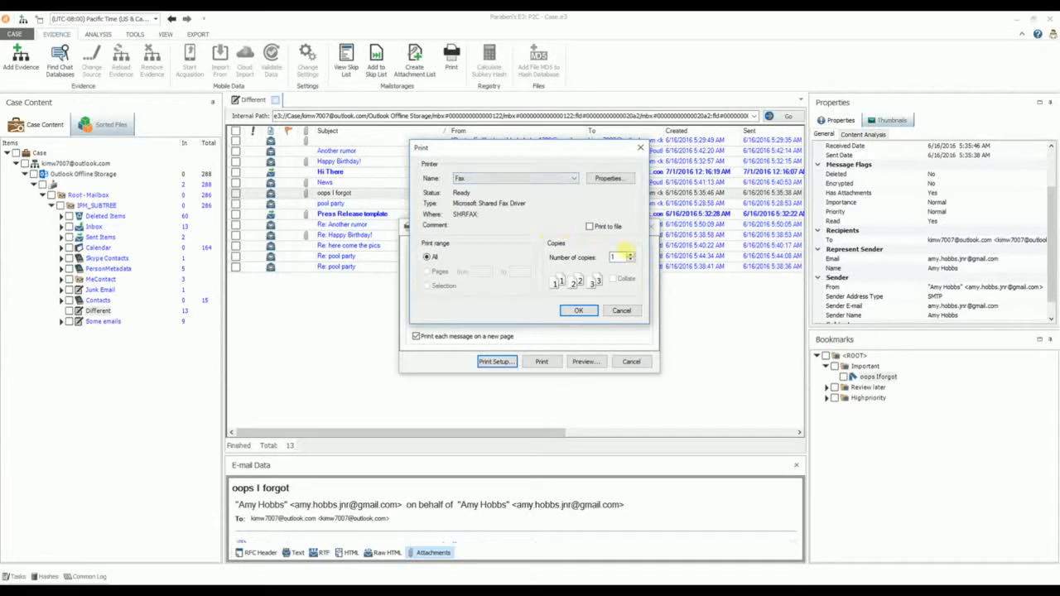
{"action": "left_click", "coordinate": [630, 254]}
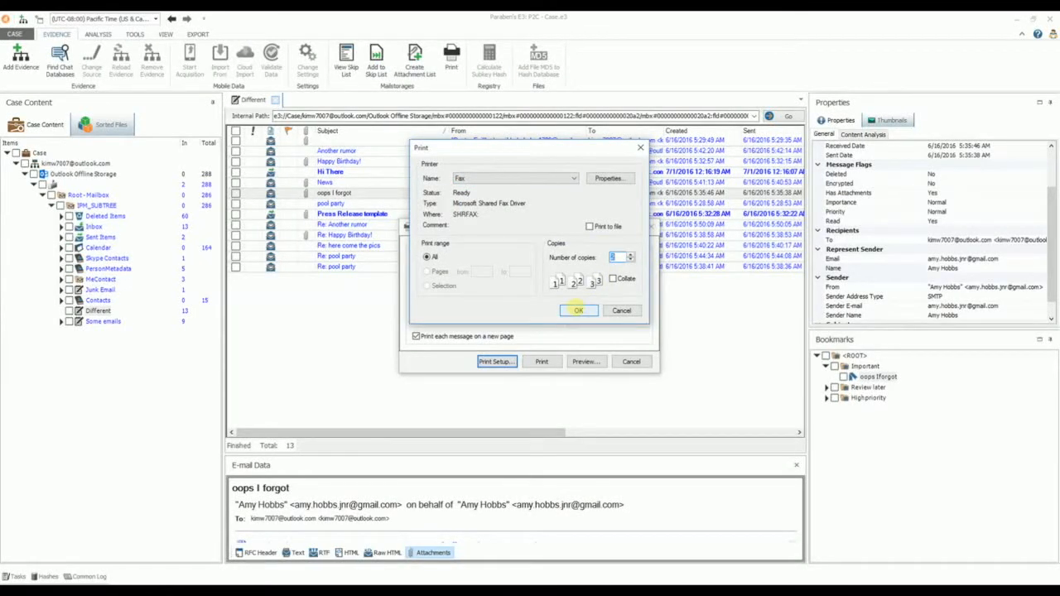
{"action": "left_click", "coordinate": [579, 311]}
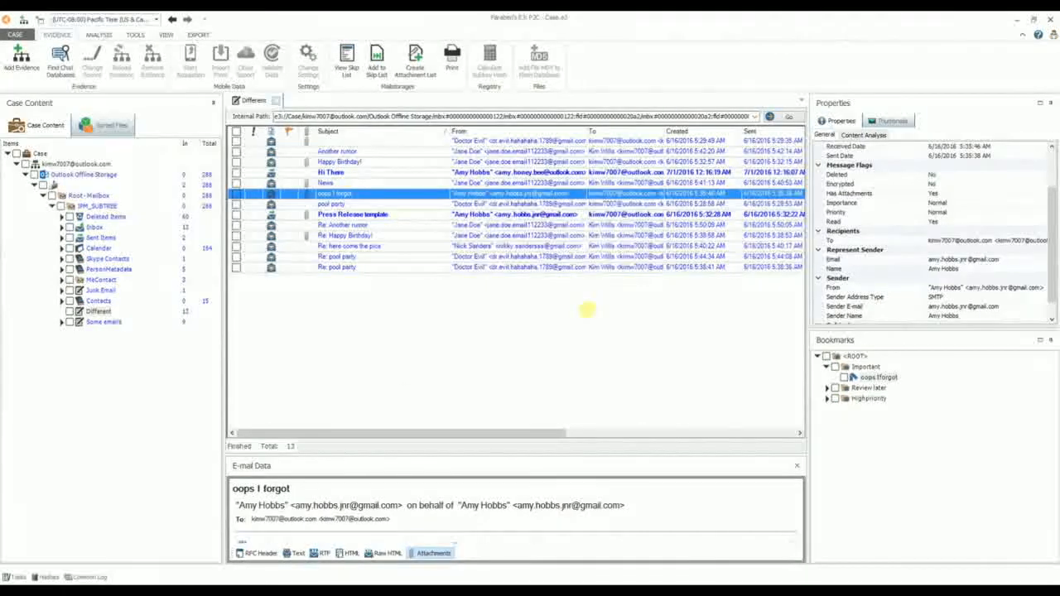
Step: Check the state and progress of the completed Content Analysis task in the task list
{"action": "left_click", "coordinate": [98, 34]}
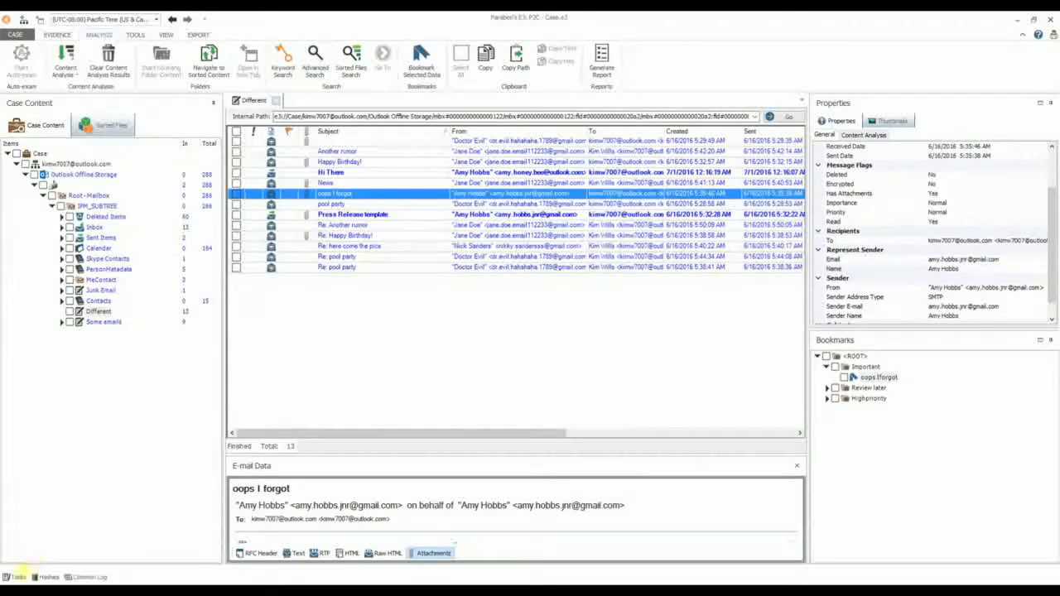
{"action": "left_click", "coordinate": [16, 578]}
{"action": "left_click", "coordinate": [33, 501]}
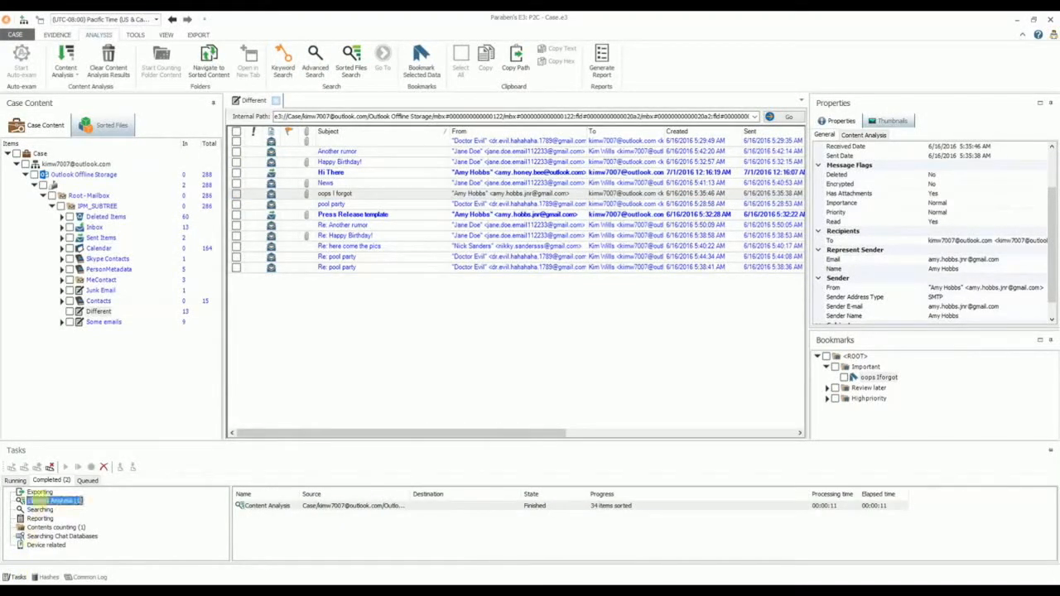
{"action": "left_click", "coordinate": [309, 506]}
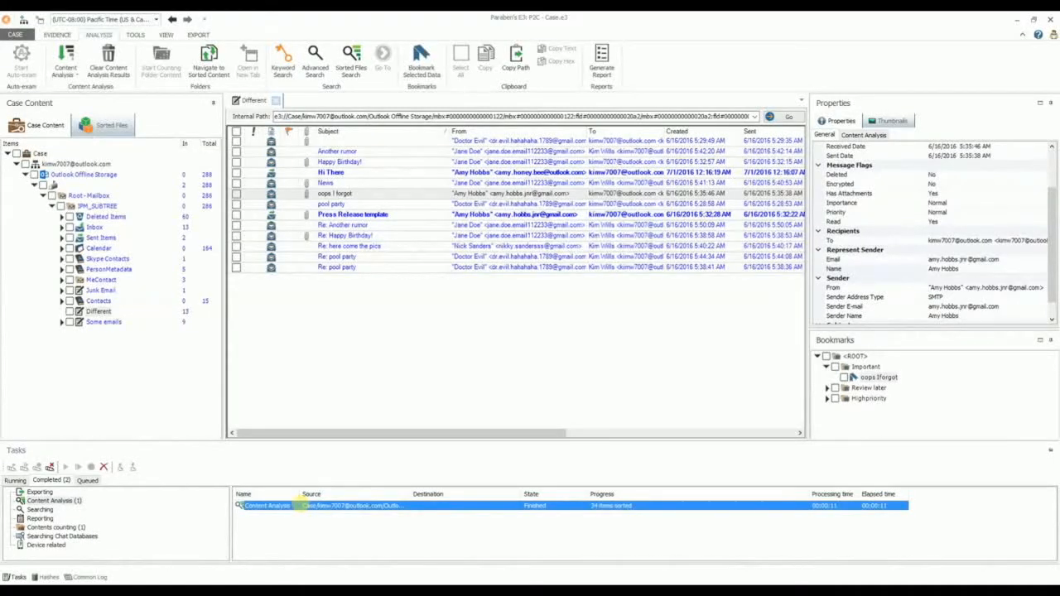
Step: Run a Sorted Files Search for the filename "product" and select the Product press release.doc result
{"action": "left_click", "coordinate": [351, 59]}
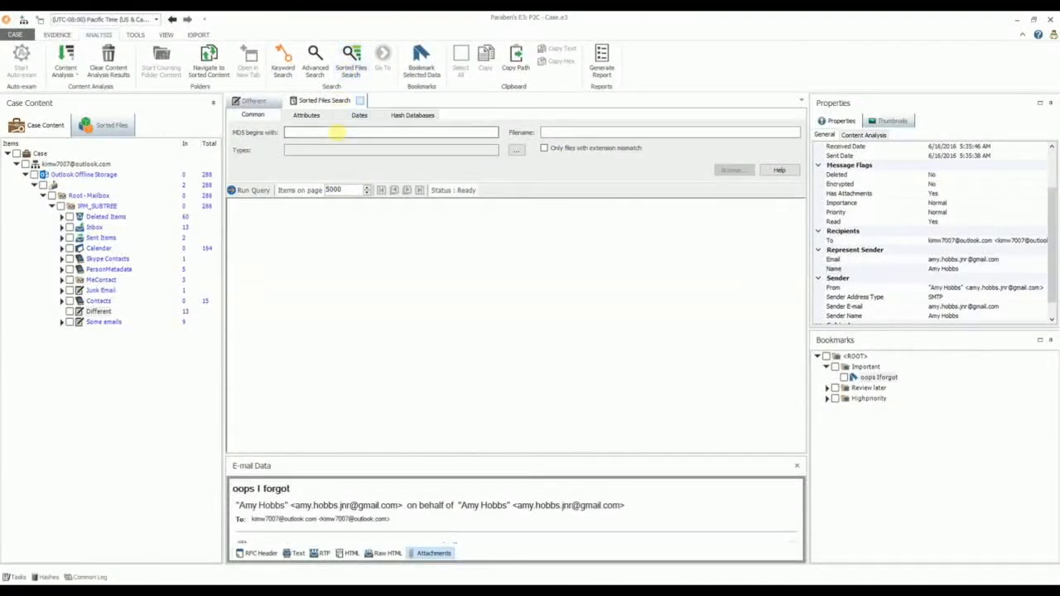
{"action": "left_click", "coordinate": [553, 133]}
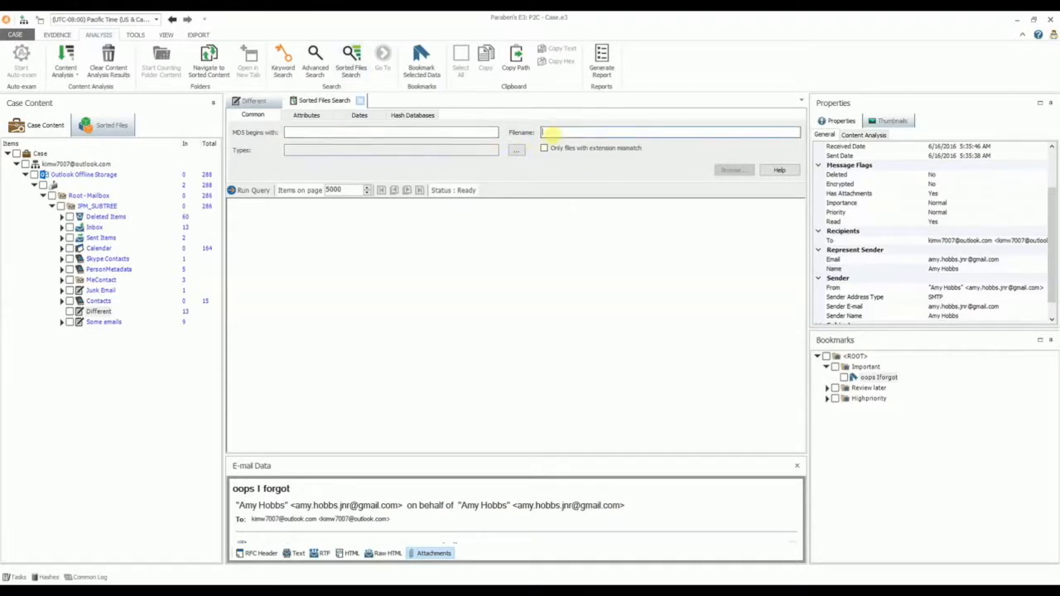
{"action": "type", "text": "product"}
{"action": "left_click", "coordinate": [412, 114]}
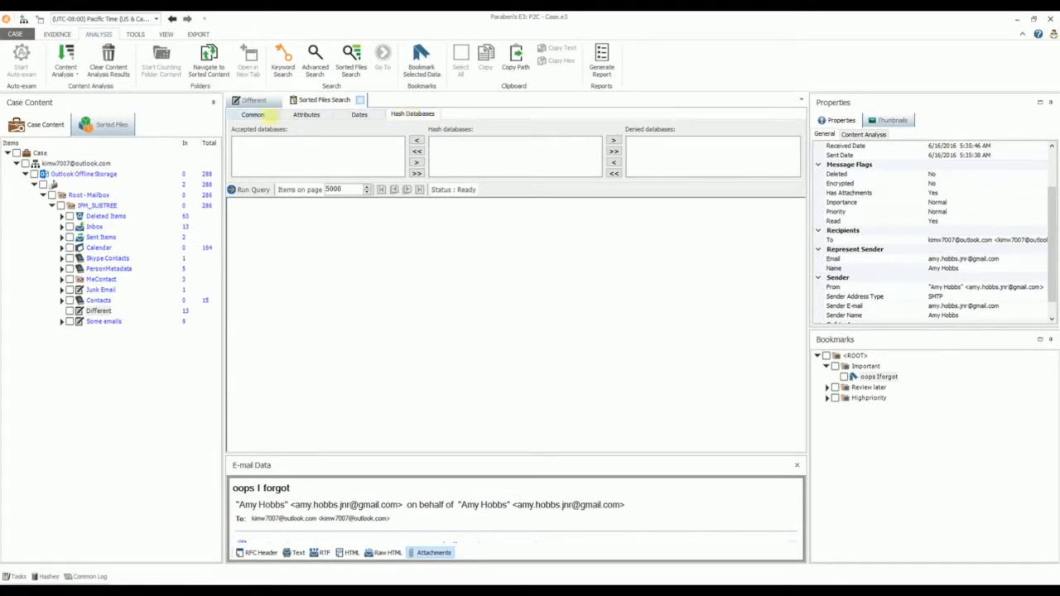
{"action": "left_click", "coordinate": [253, 114]}
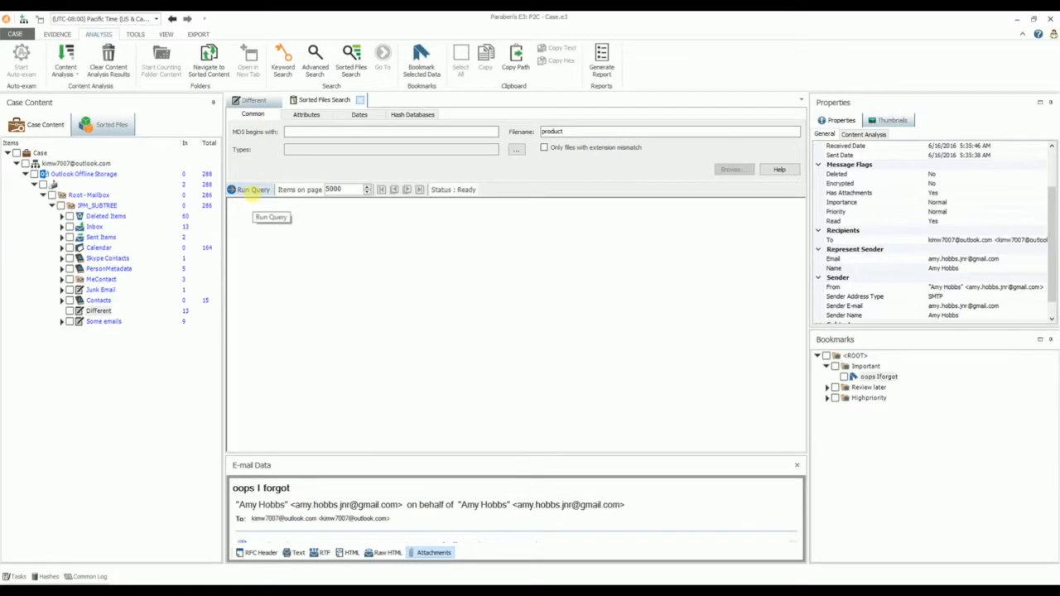
{"action": "left_click", "coordinate": [251, 190]}
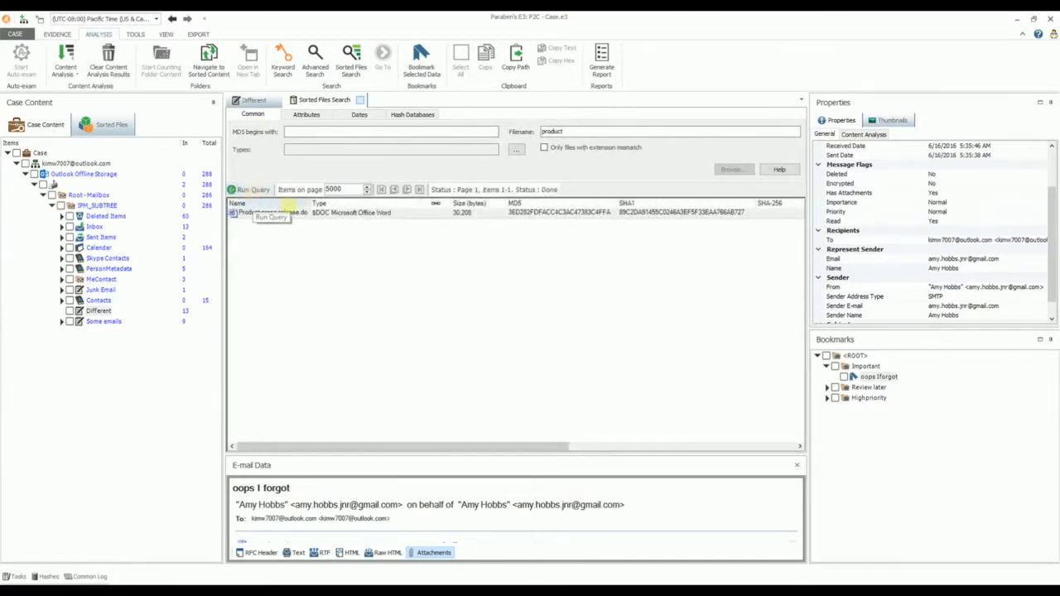
{"action": "left_click", "coordinate": [327, 213]}
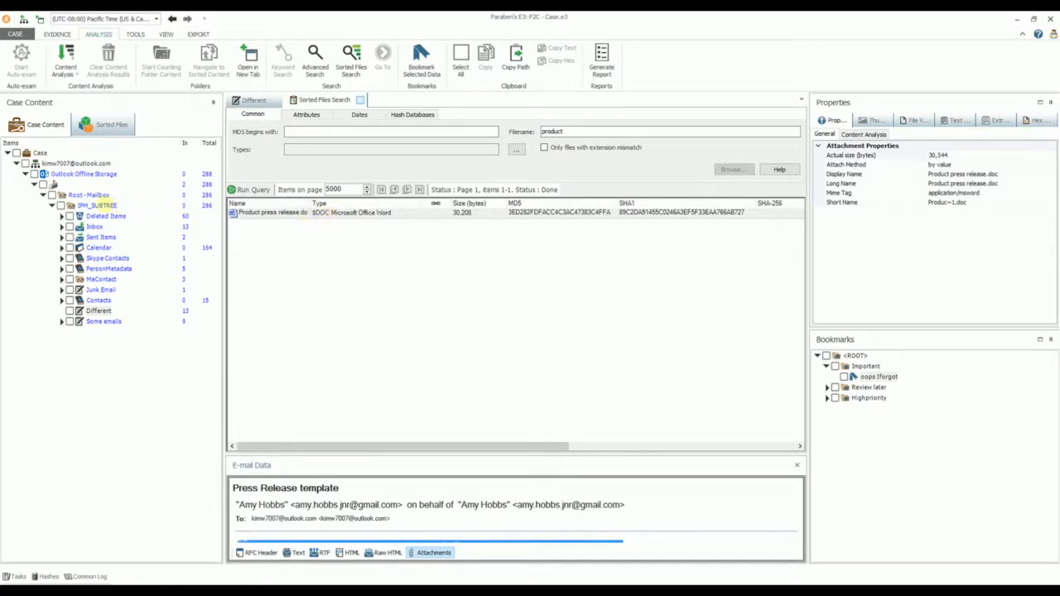
Step: Run a Keywords Search on the IPM_SUBTREE folder for "Monday OR Tuesday" in email subjects only
{"action": "left_click", "coordinate": [97, 205]}
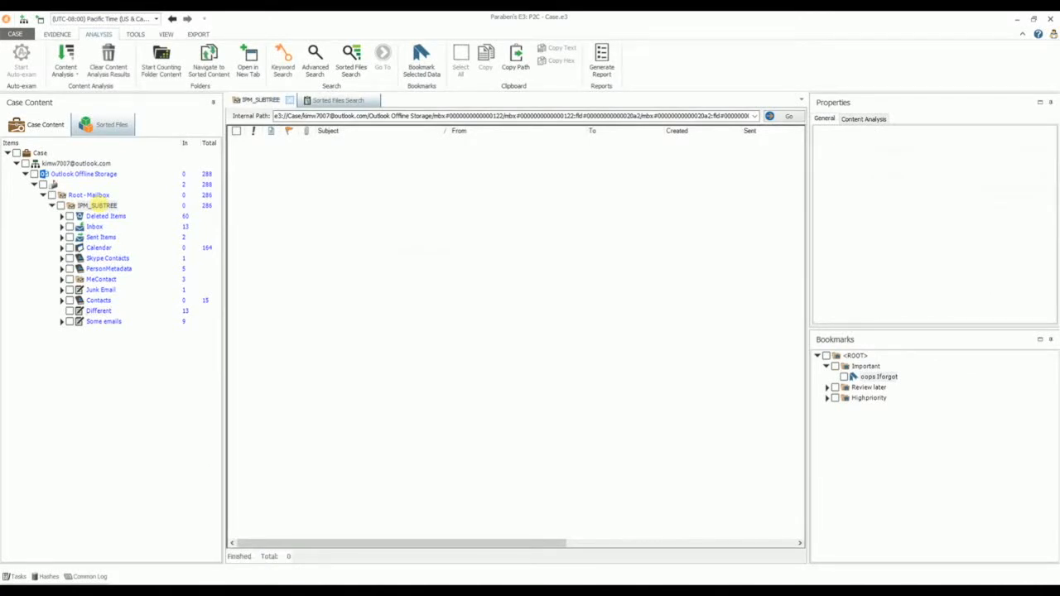
{"action": "right_click", "coordinate": [97, 205]}
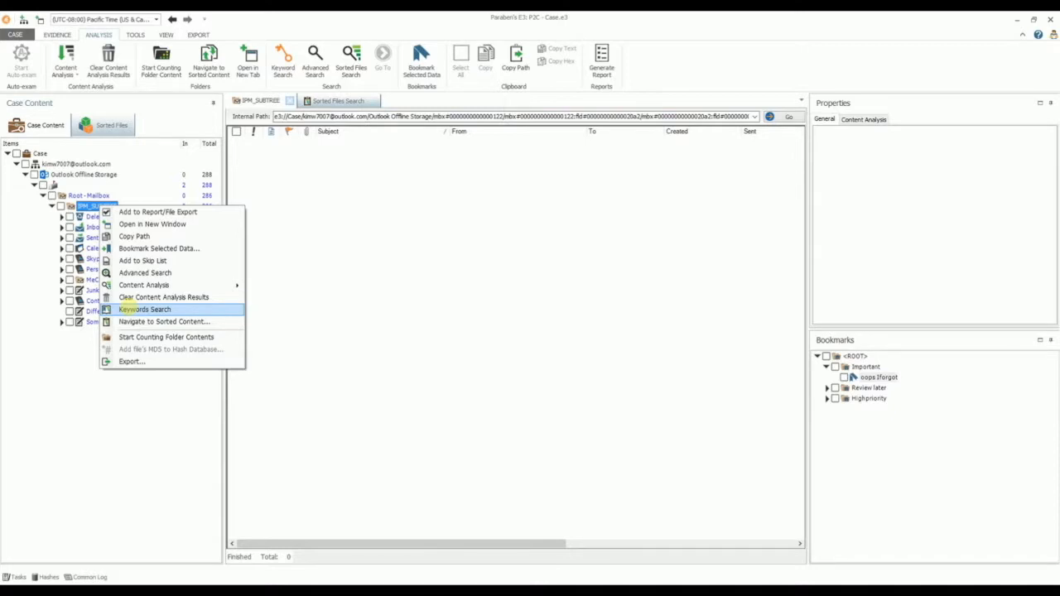
{"action": "left_click", "coordinate": [133, 309]}
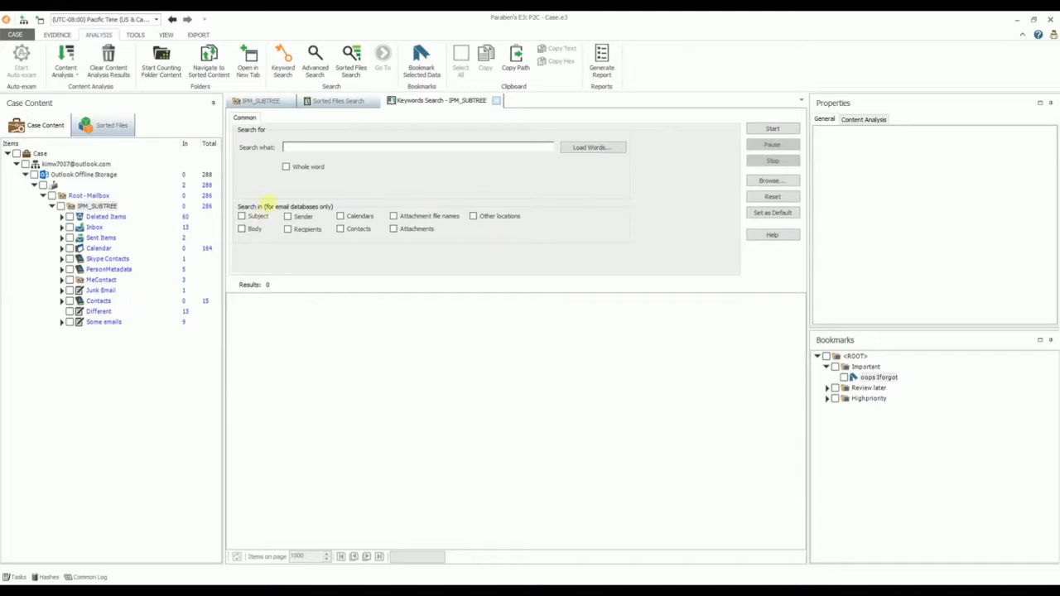
{"action": "left_click", "coordinate": [297, 148]}
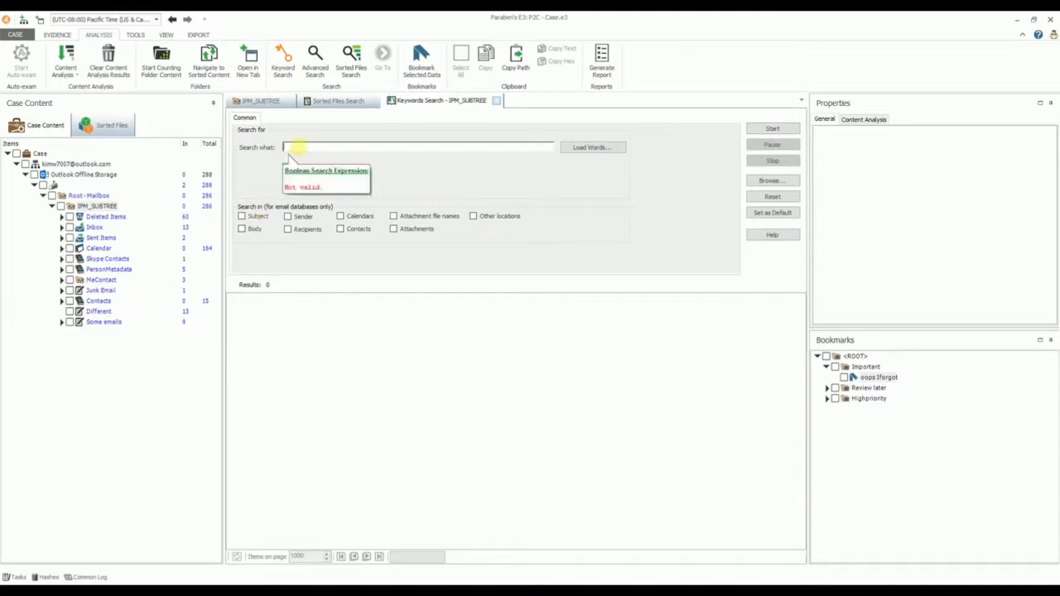
{"action": "type", "text": "Monday"}
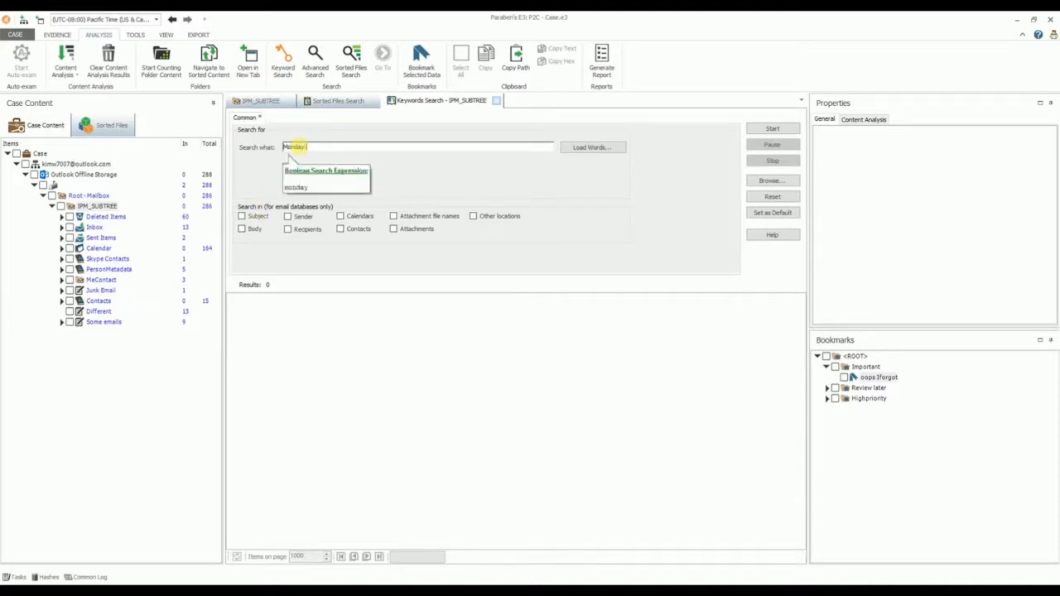
{"action": "type", "text": " OR Tuesday"}
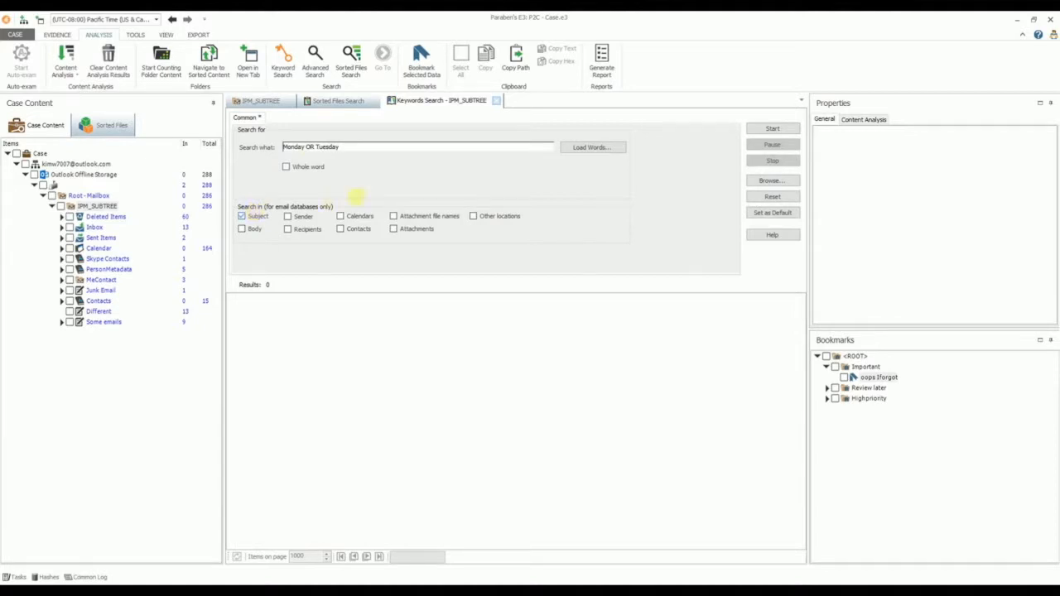
{"action": "left_click", "coordinate": [763, 128]}
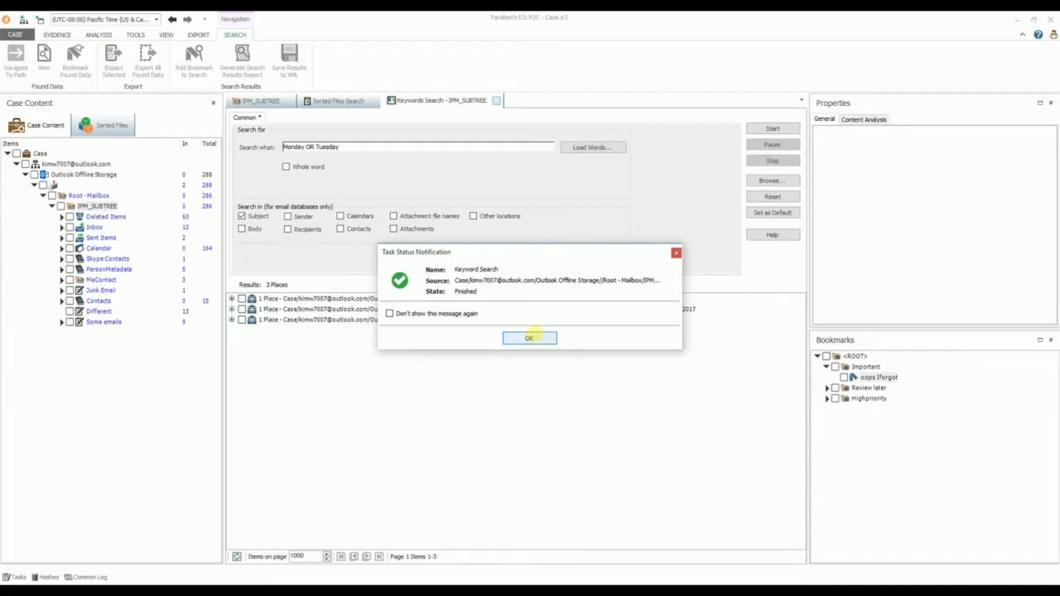
{"action": "left_click", "coordinate": [529, 338]}
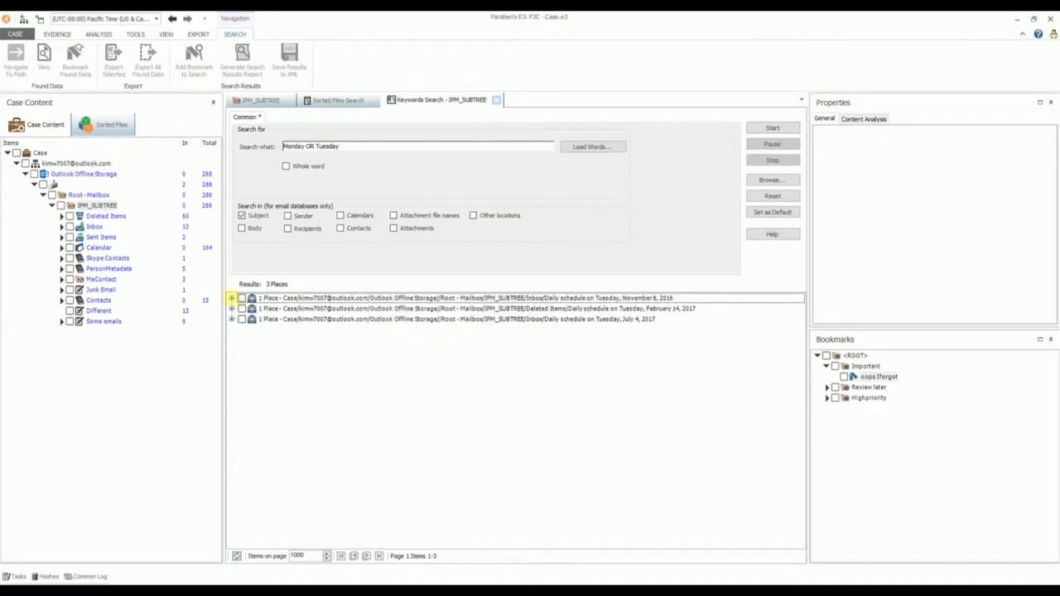
Step: Navigate from the "Daily schedule on Tuesday, November 8, 2016" search hit to its Inbox location and select the email
{"action": "left_click", "coordinate": [232, 298]}
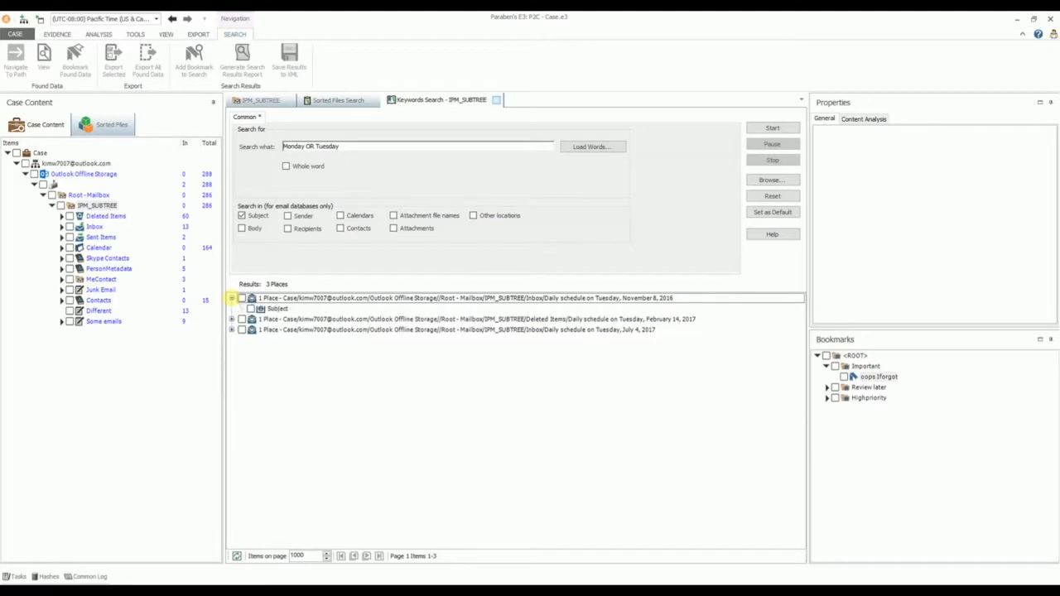
{"action": "left_click", "coordinate": [273, 308]}
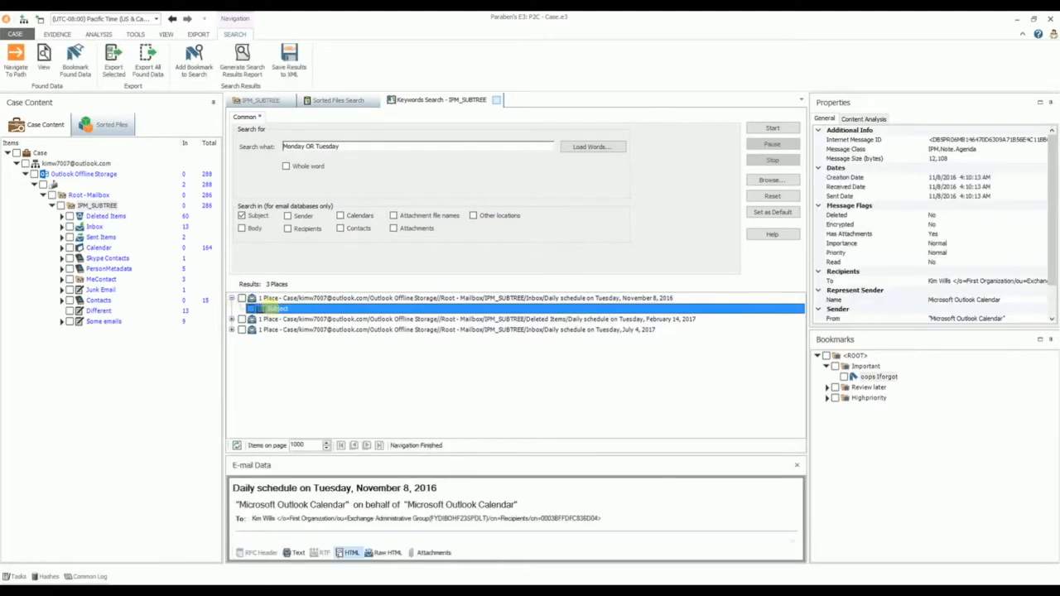
{"action": "right_click", "coordinate": [275, 308]}
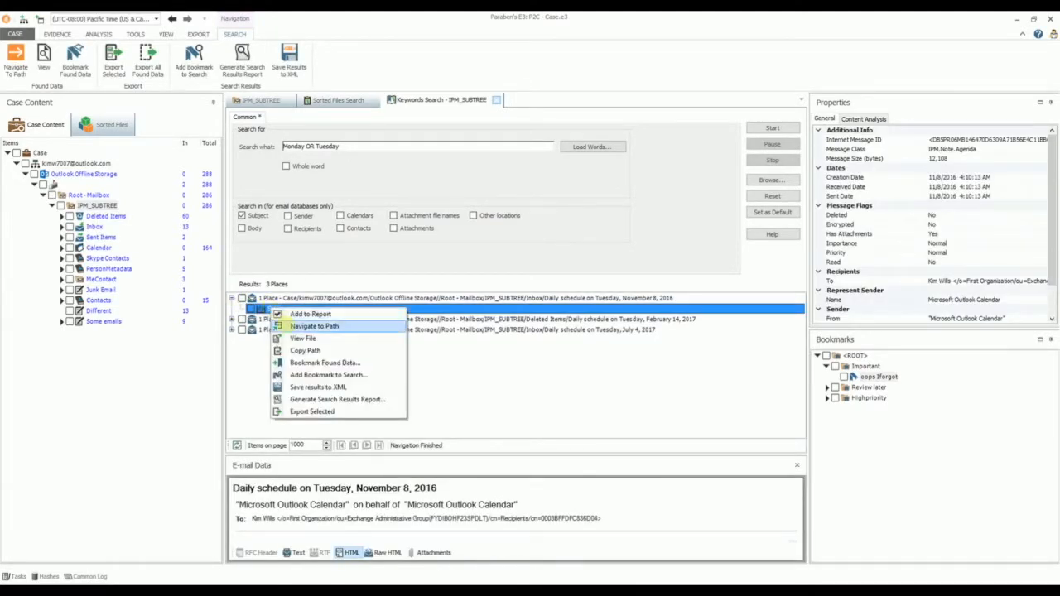
{"action": "left_click", "coordinate": [286, 323]}
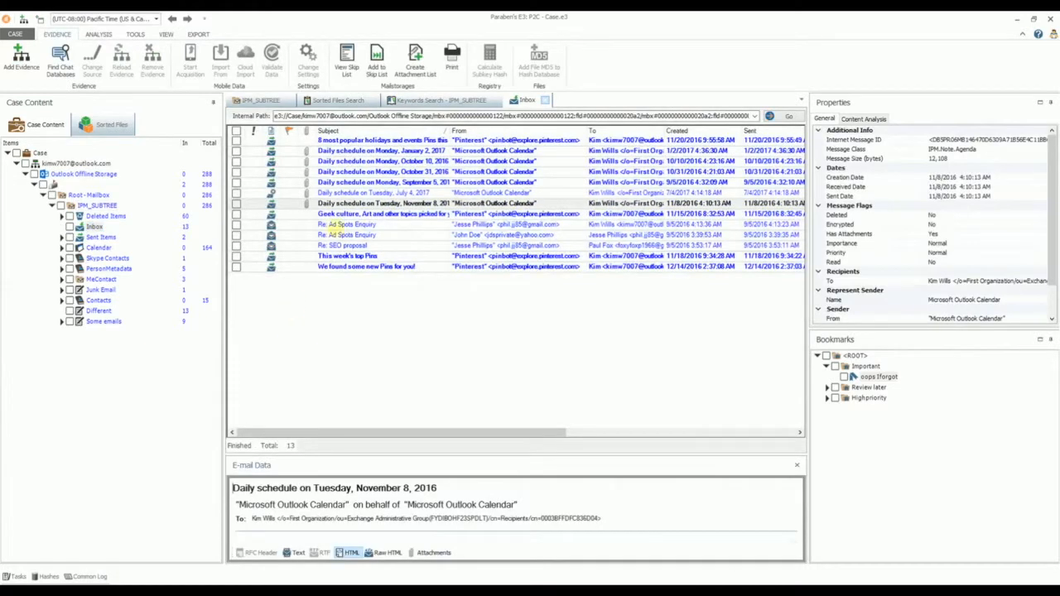
{"action": "left_click", "coordinate": [340, 203]}
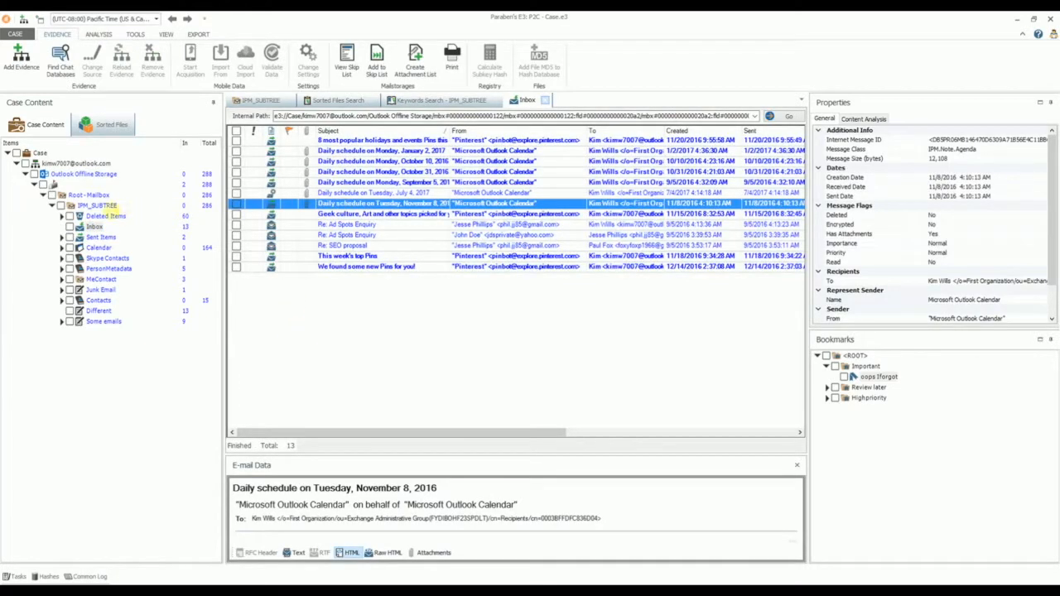
Step: Set up an Advanced Search on the IPM_SUBTREE folder, filtering the sender by two first names joined with OR
{"action": "left_click", "coordinate": [97, 205]}
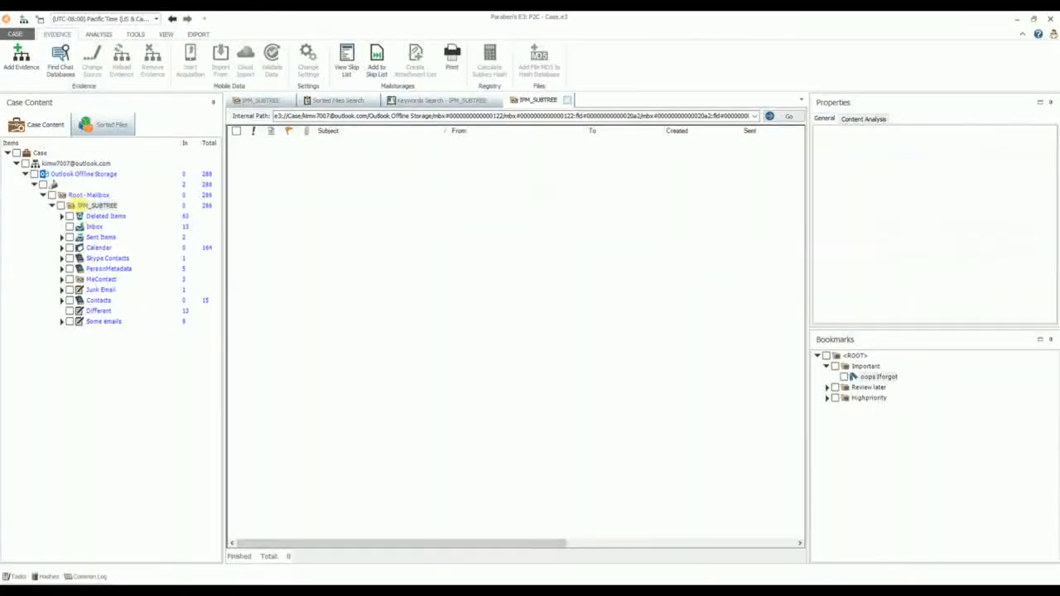
{"action": "right_click", "coordinate": [79, 205]}
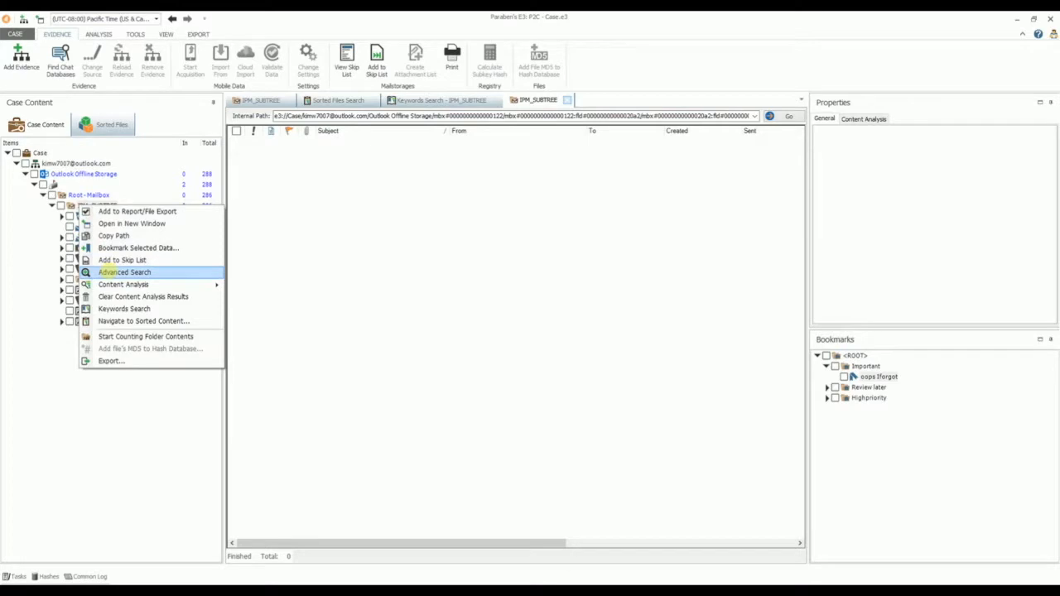
{"action": "left_click", "coordinate": [108, 273]}
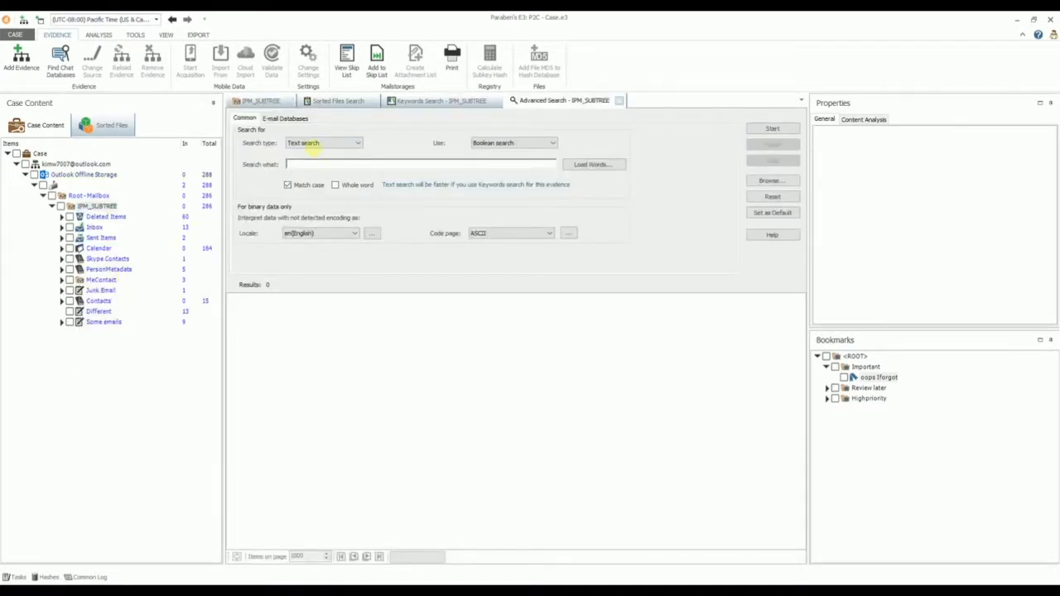
{"action": "left_click", "coordinate": [297, 119]}
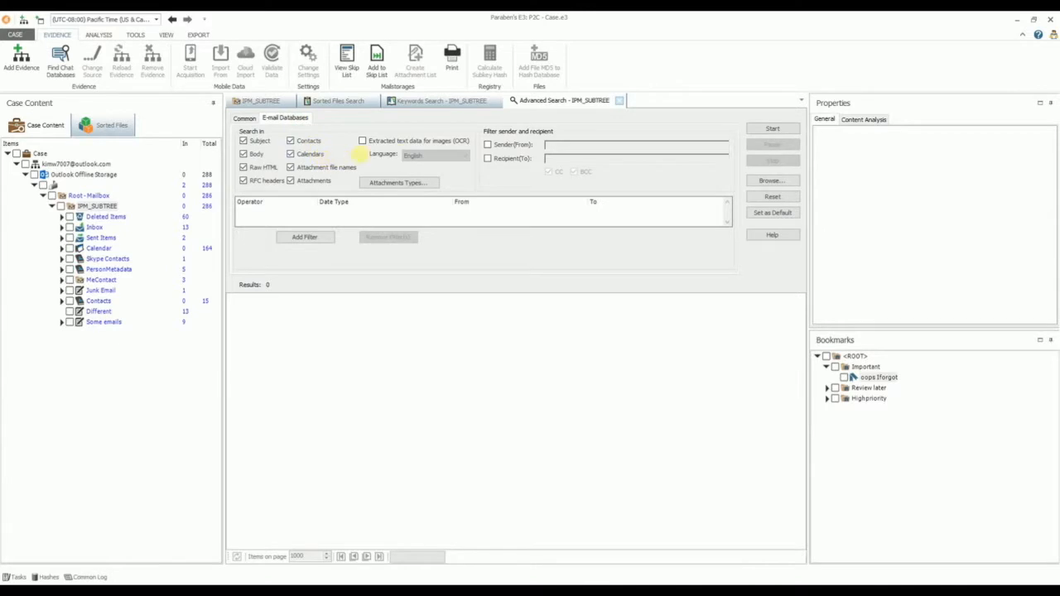
{"action": "left_click", "coordinate": [487, 144]}
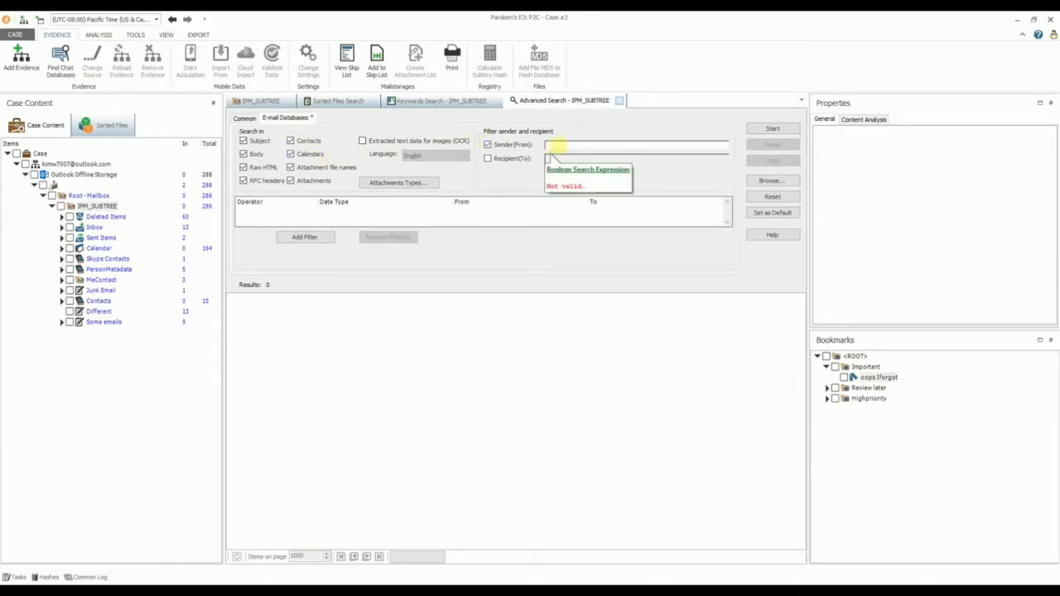
{"action": "type", "text": "John OR Jesse"}
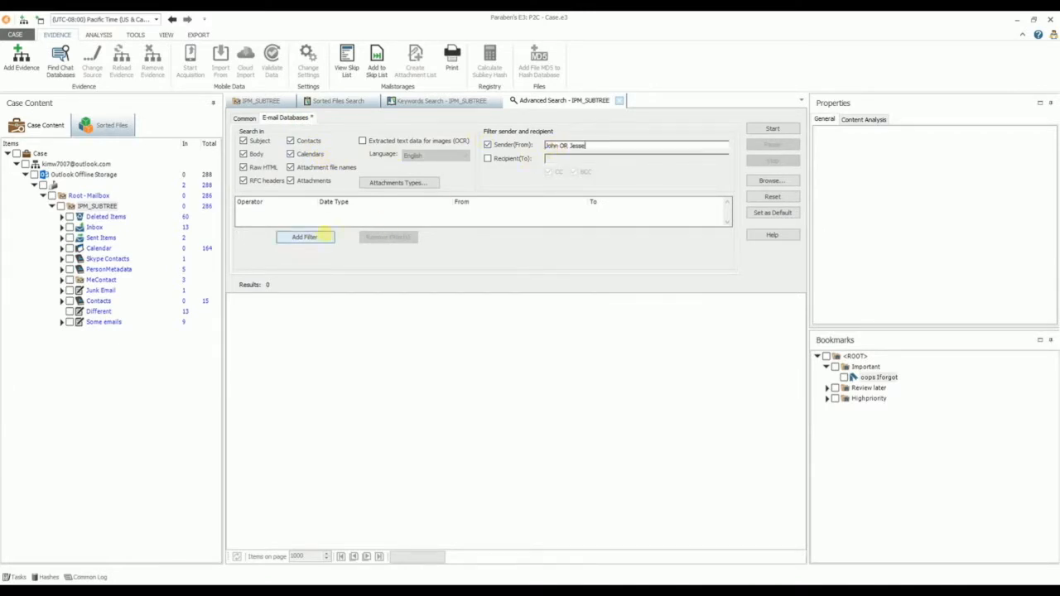
Step: Add an "Any date between" filter from 1/20/2015 to 7/20/2017 and run the Advanced Search
{"action": "left_click", "coordinate": [319, 237]}
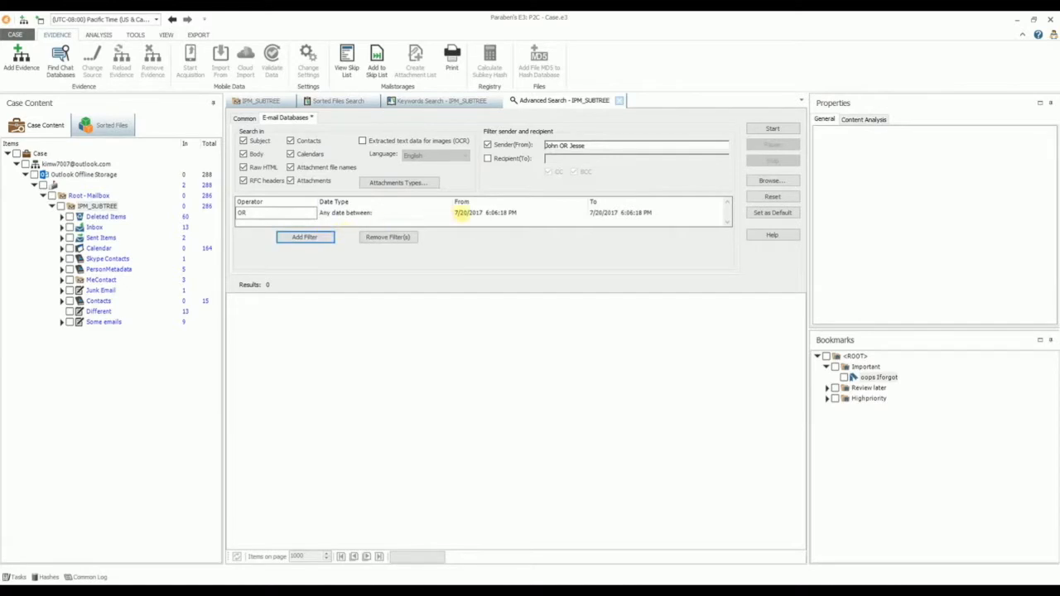
{"action": "left_click", "coordinate": [462, 213]}
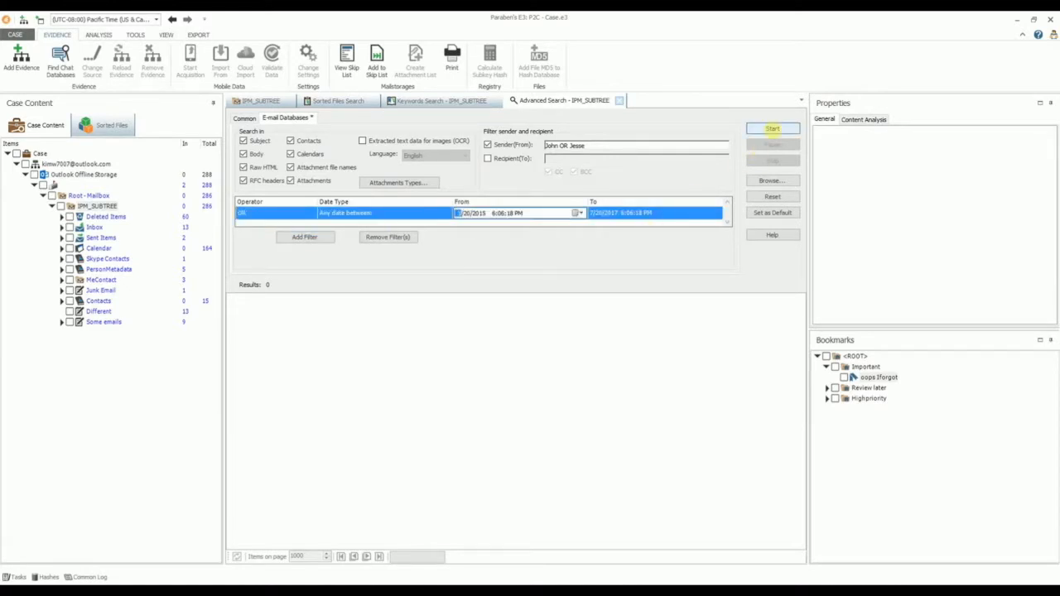
{"action": "left_click", "coordinate": [772, 129]}
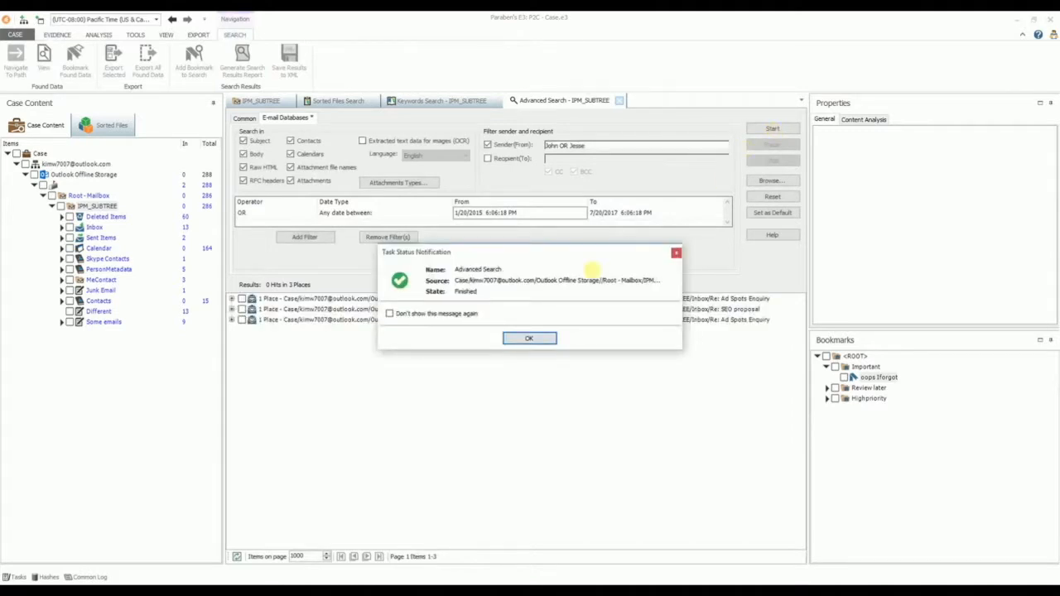
{"action": "left_click", "coordinate": [529, 337]}
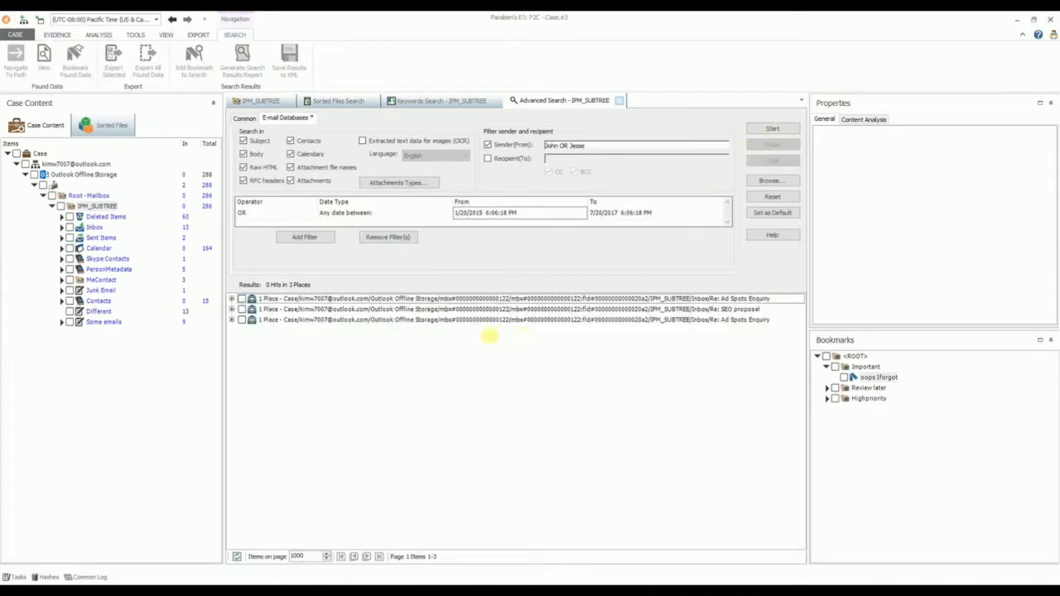
Step: Expand the first "Re: Ad Spots Enquiry" search result and navigate to that email in the Inbox
{"action": "left_click", "coordinate": [232, 298]}
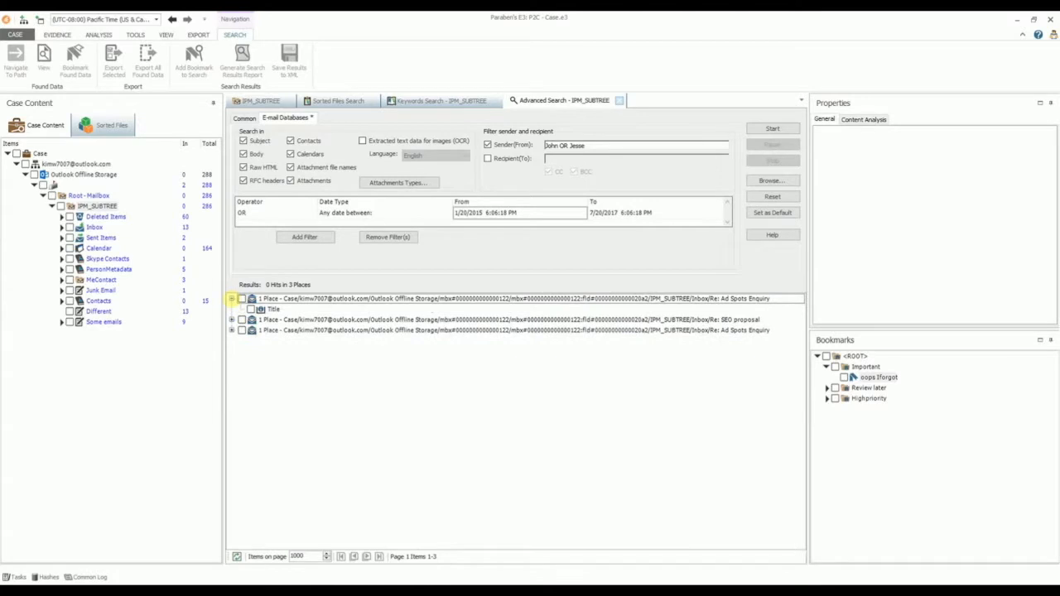
{"action": "double_click", "coordinate": [264, 308]}
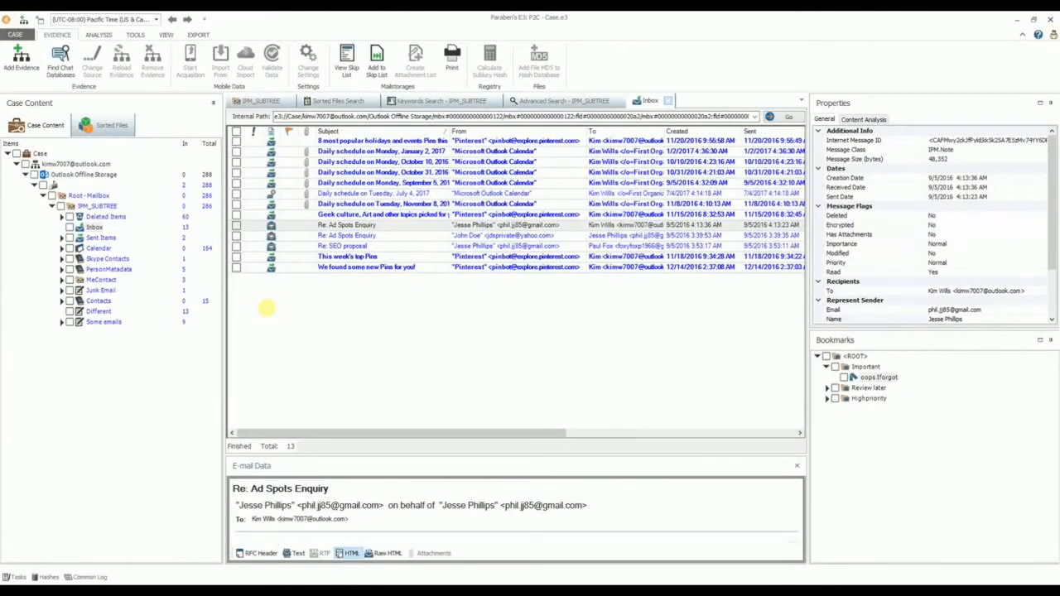
Step: Set up an export of the Deleted Items folder in EML format to D:\mailstorage\, reviewing the export options and enabling filters
{"action": "left_click", "coordinate": [93, 216]}
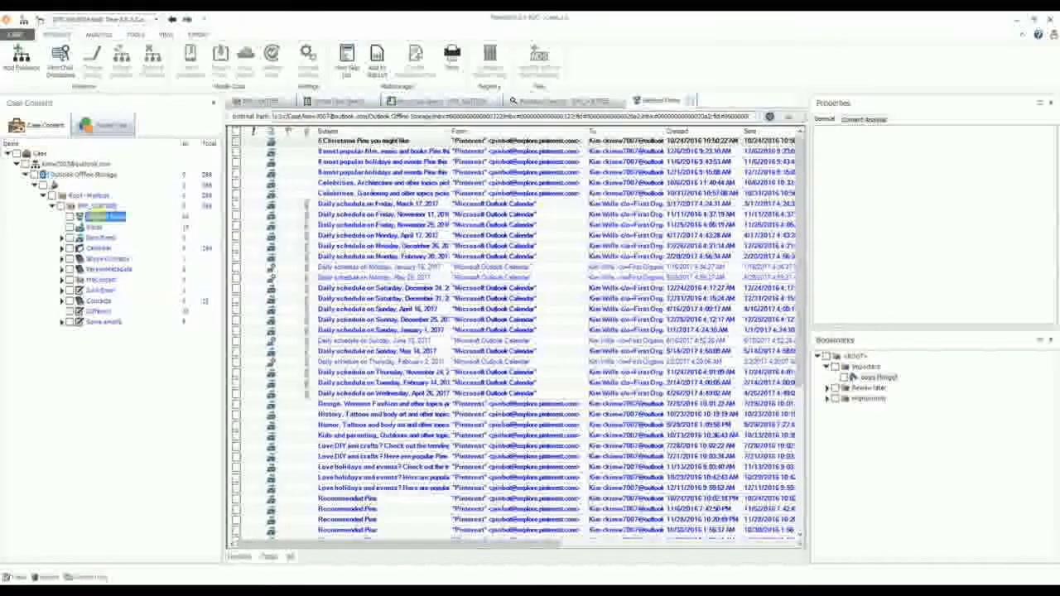
{"action": "left_click", "coordinate": [197, 35]}
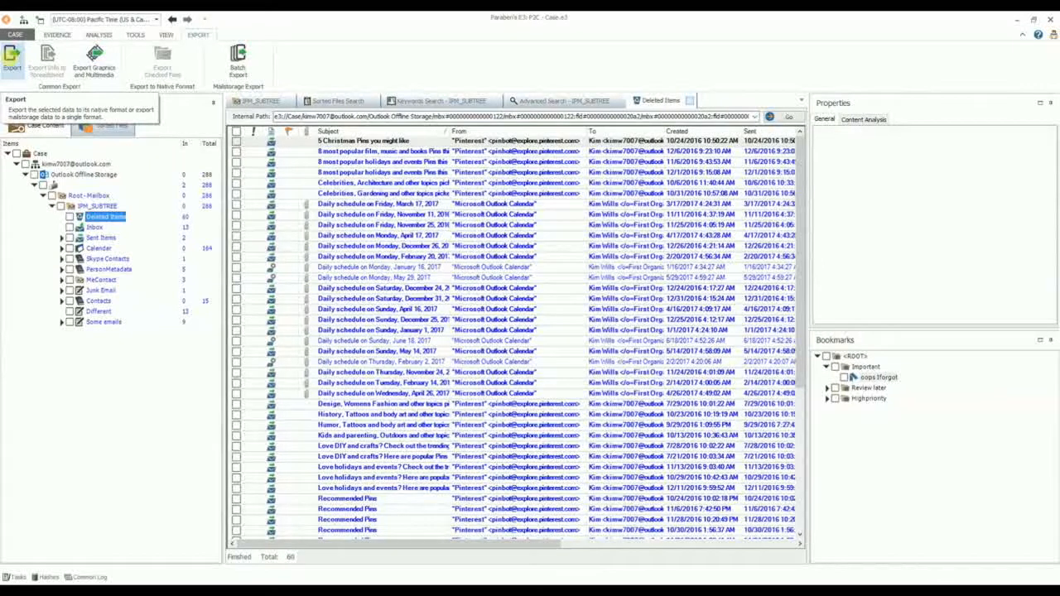
{"action": "left_click", "coordinate": [13, 58]}
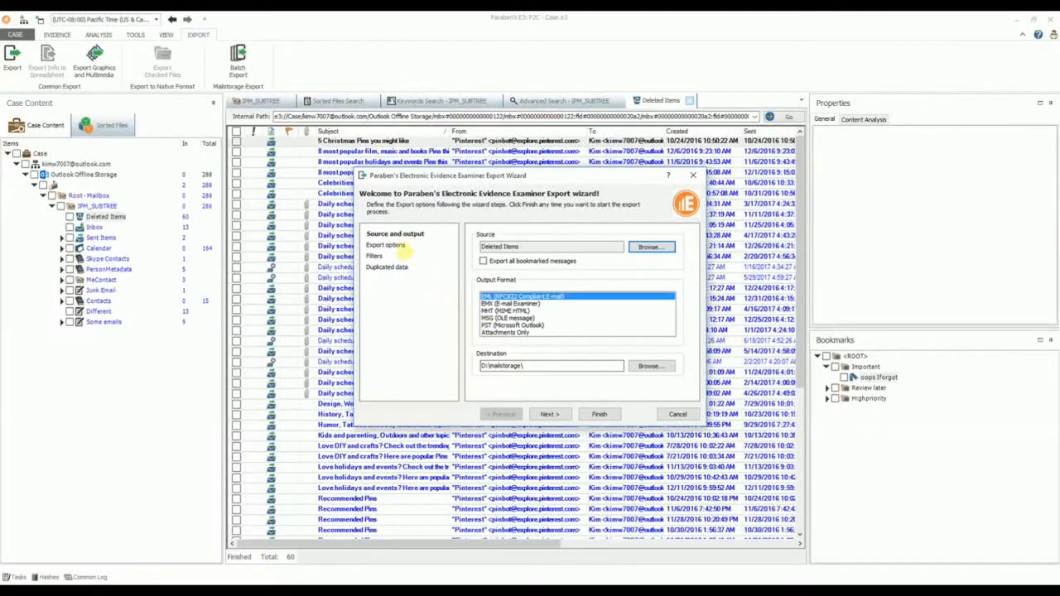
{"action": "left_click", "coordinate": [386, 245]}
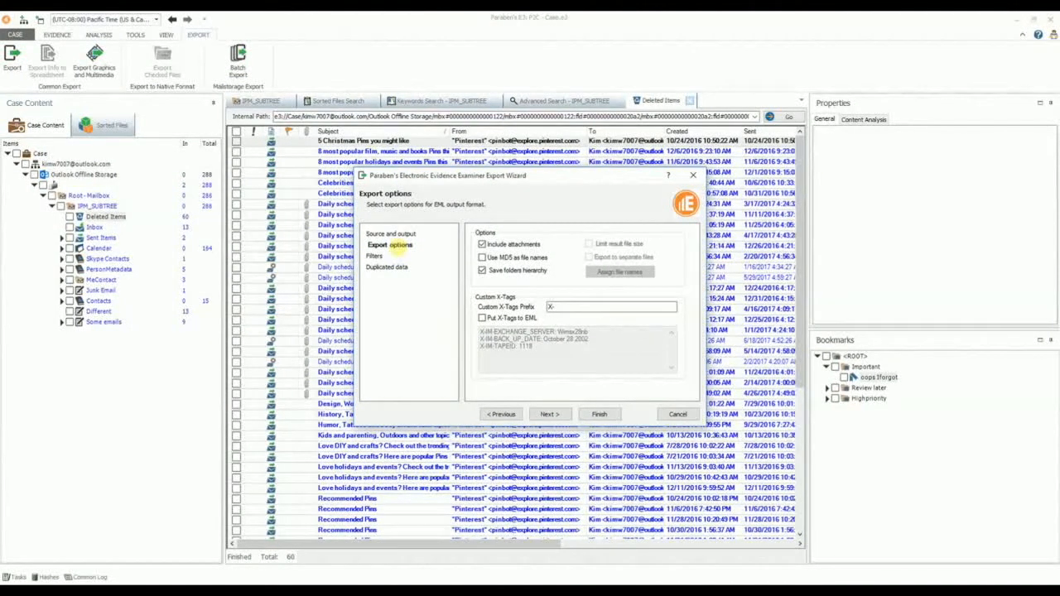
{"action": "left_click", "coordinate": [377, 256]}
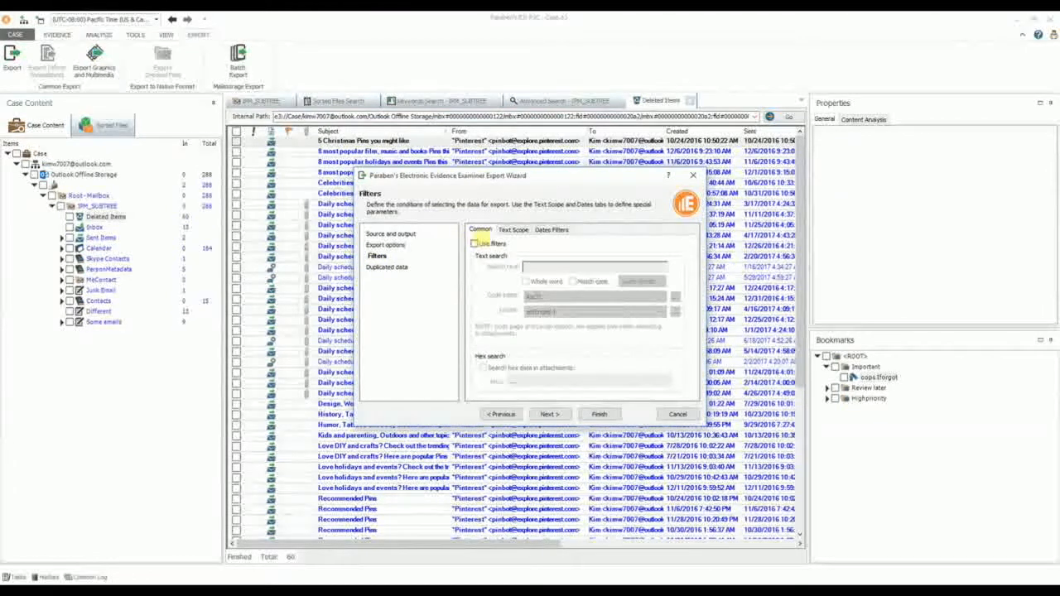
{"action": "left_click", "coordinate": [475, 244]}
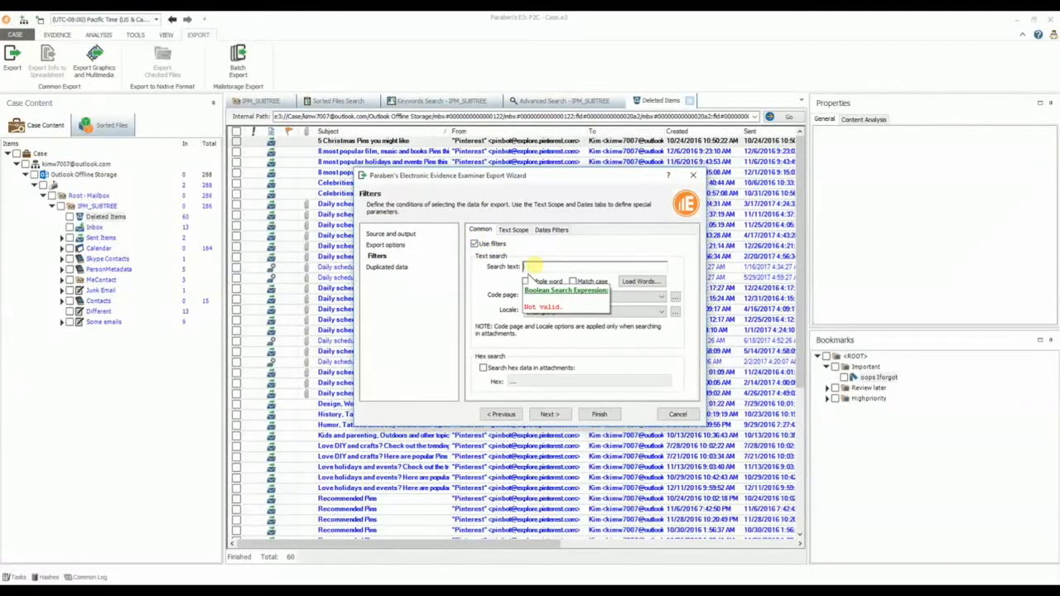
Step: Run the export with Export All Messages for duplicated data, and check the exported files in the mailstorage Deleted Items folder in File Explorer
{"action": "left_click", "coordinate": [391, 267]}
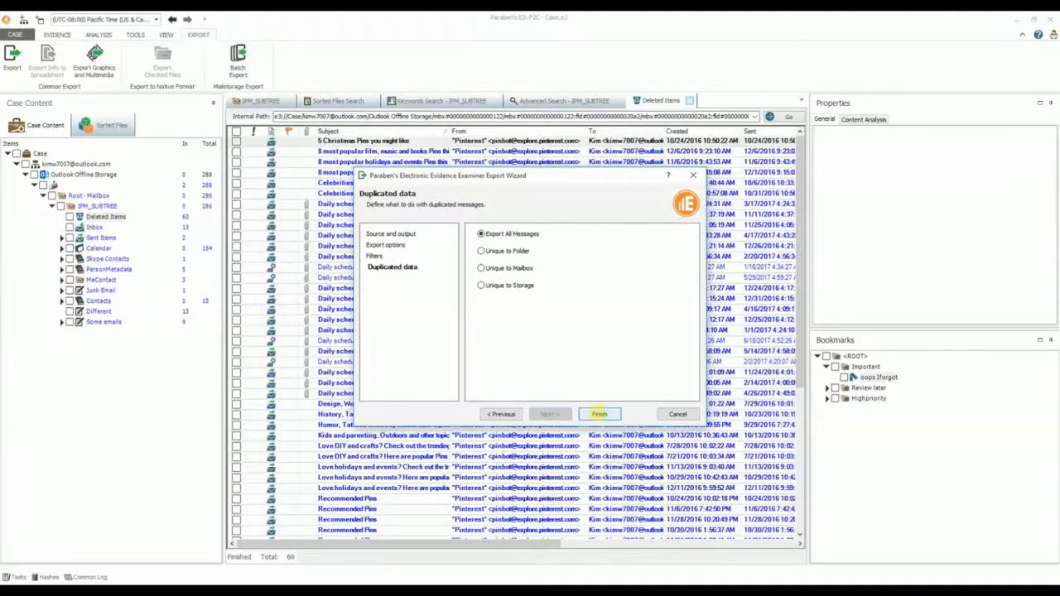
{"action": "left_click", "coordinate": [600, 415]}
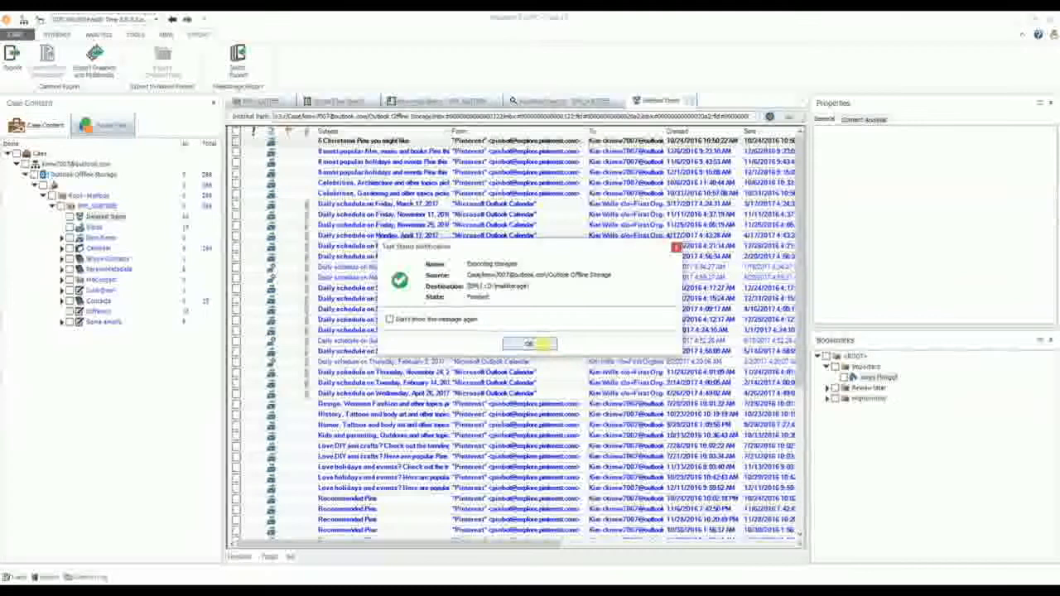
{"action": "left_click", "coordinate": [534, 344]}
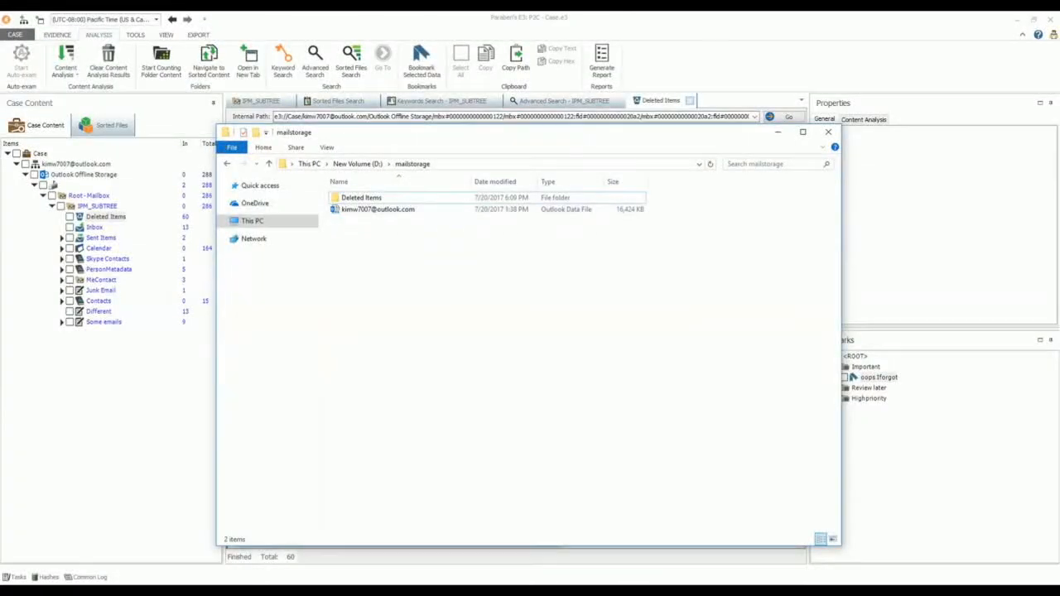
{"action": "double_click", "coordinate": [362, 198]}
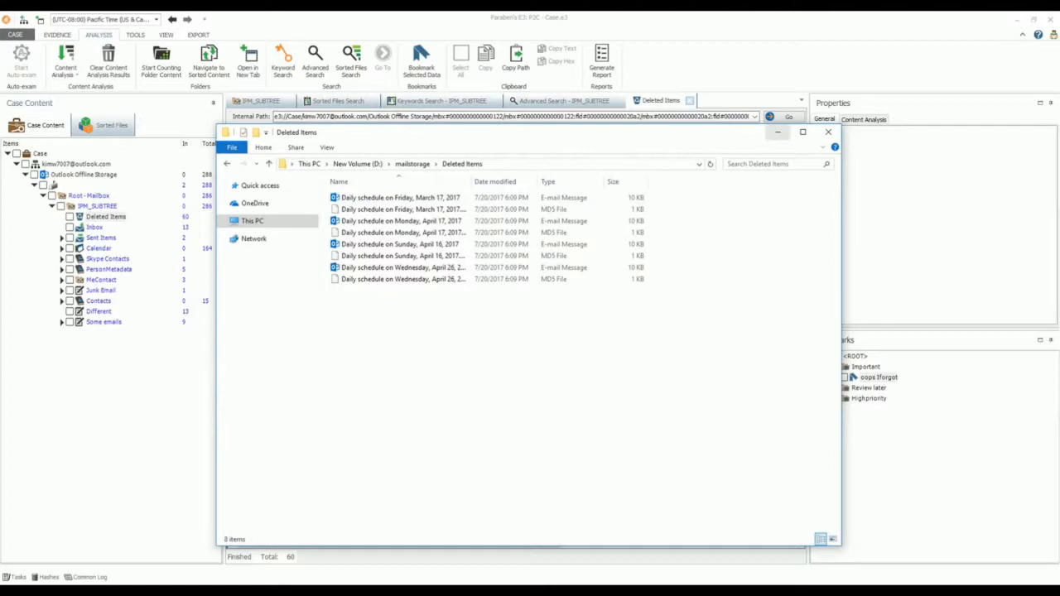
{"action": "left_click", "coordinate": [777, 132]}
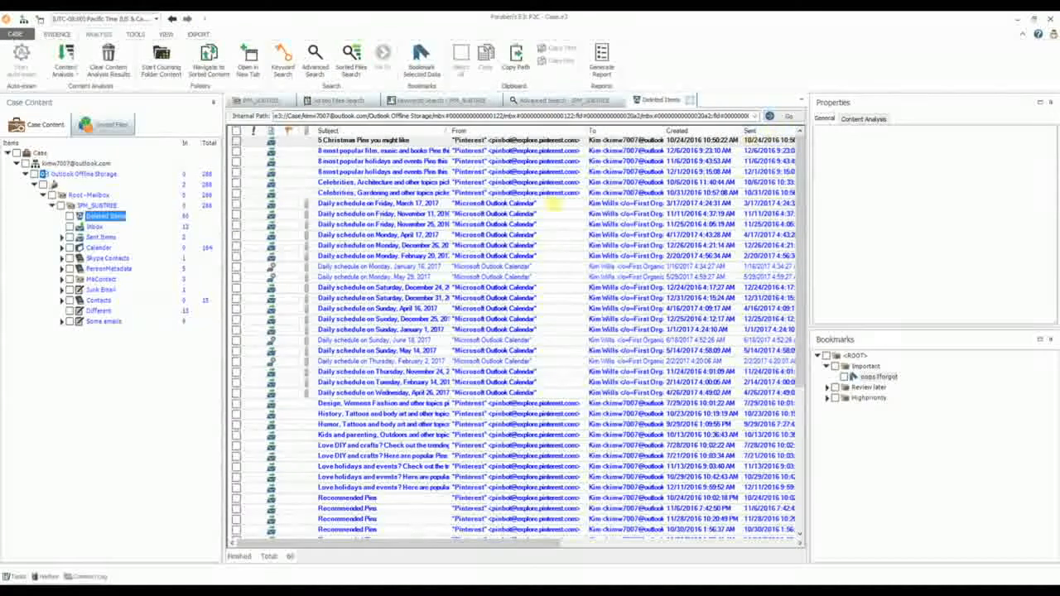
Step: Create an attachment list from the emails with attachments in the Different folder, saved as the text file "Different attachements list" in D:\mailstorage
{"action": "left_click", "coordinate": [97, 310]}
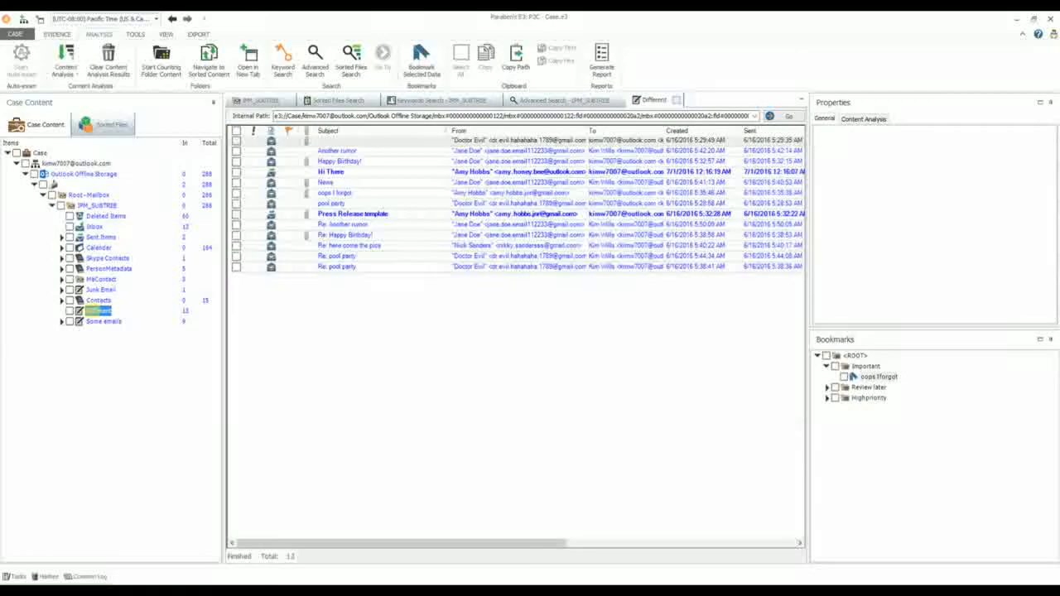
{"action": "left_click_drag", "start_coordinate": [348, 142], "coordinate": [332, 234]}
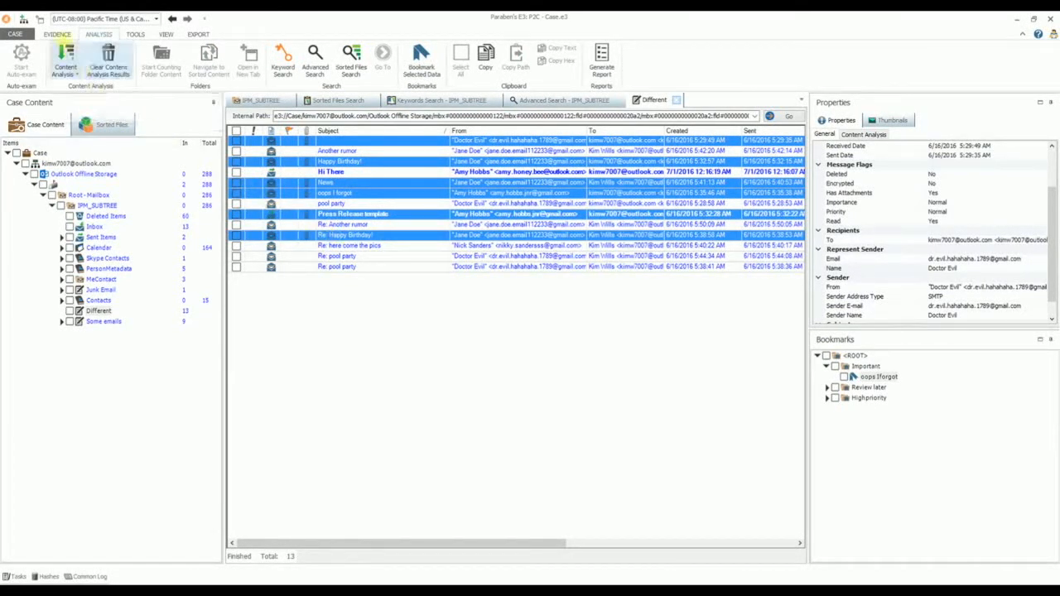
{"action": "left_click", "coordinate": [57, 34]}
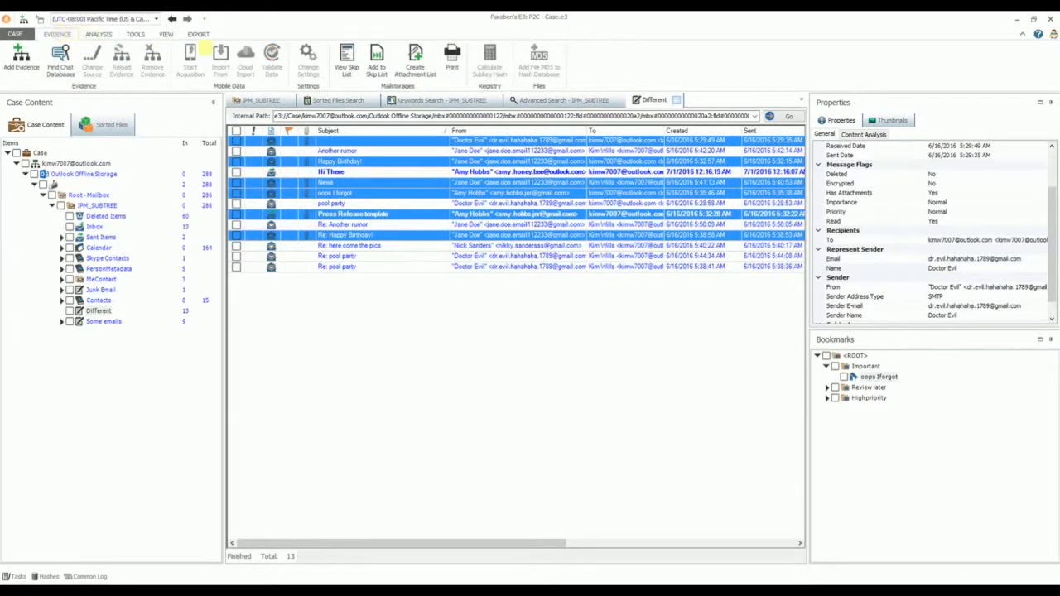
{"action": "left_click", "coordinate": [415, 62]}
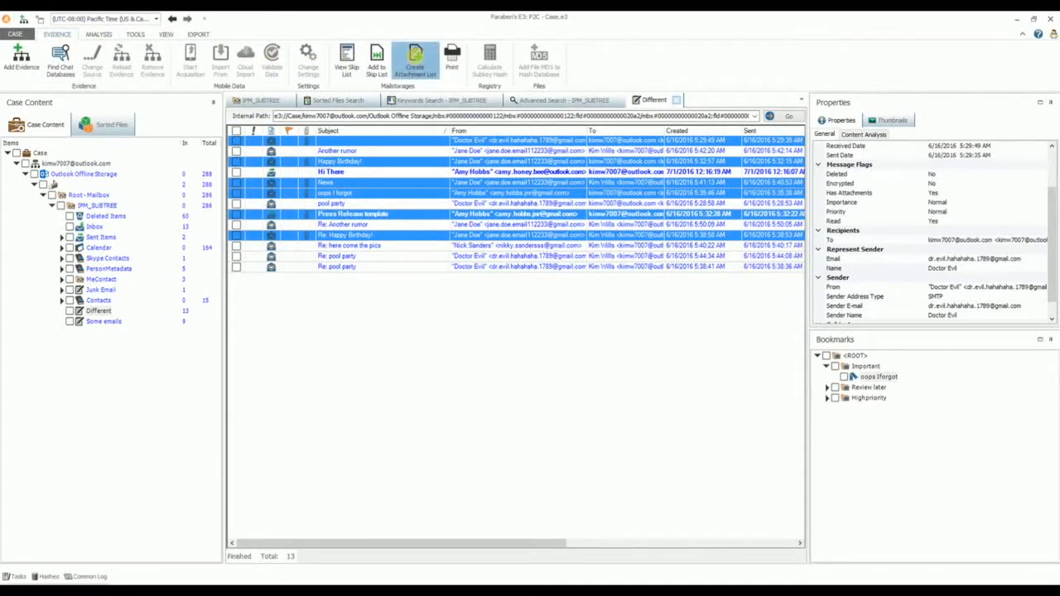
{"action": "left_click", "coordinate": [390, 398]}
{"action": "type", "text": "attachements list"}
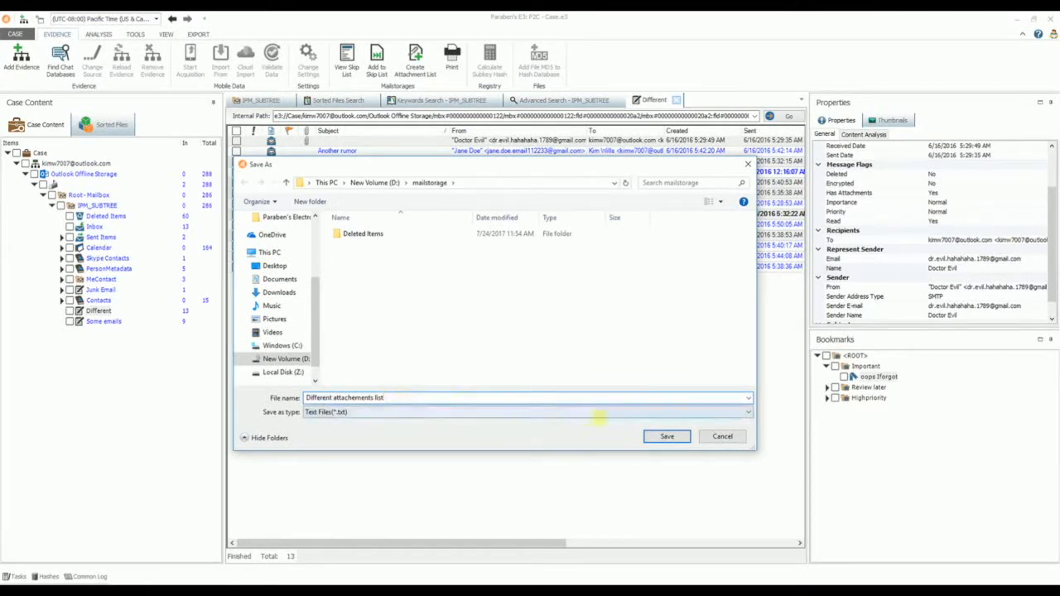
{"action": "left_click", "coordinate": [667, 436]}
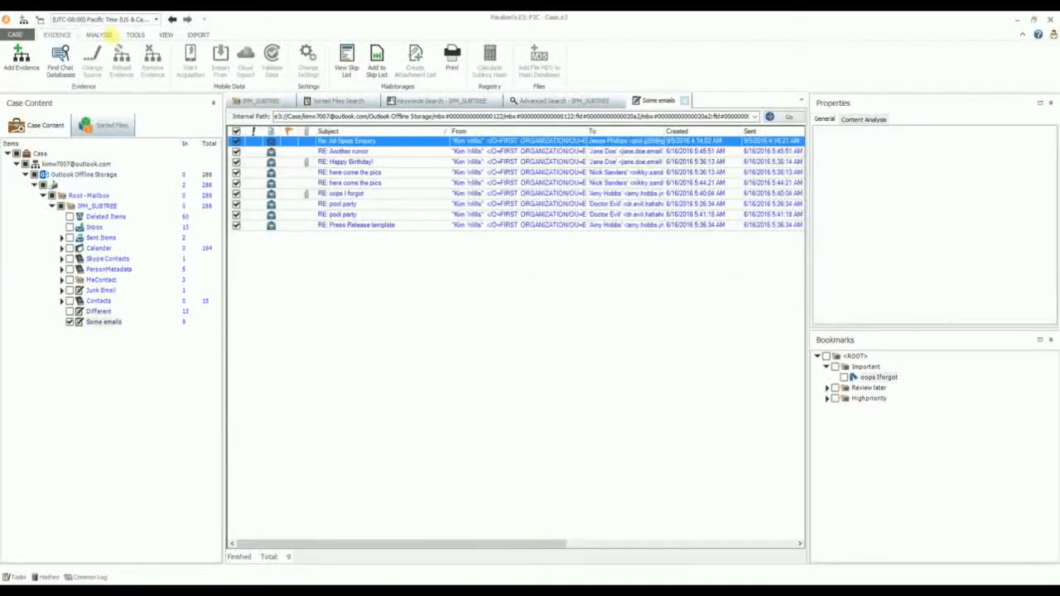
Step: Start a report on the checked Some emails folder as an HTML E-mail Message Report in D:\mailstorage\Reports\
{"action": "left_click", "coordinate": [99, 35]}
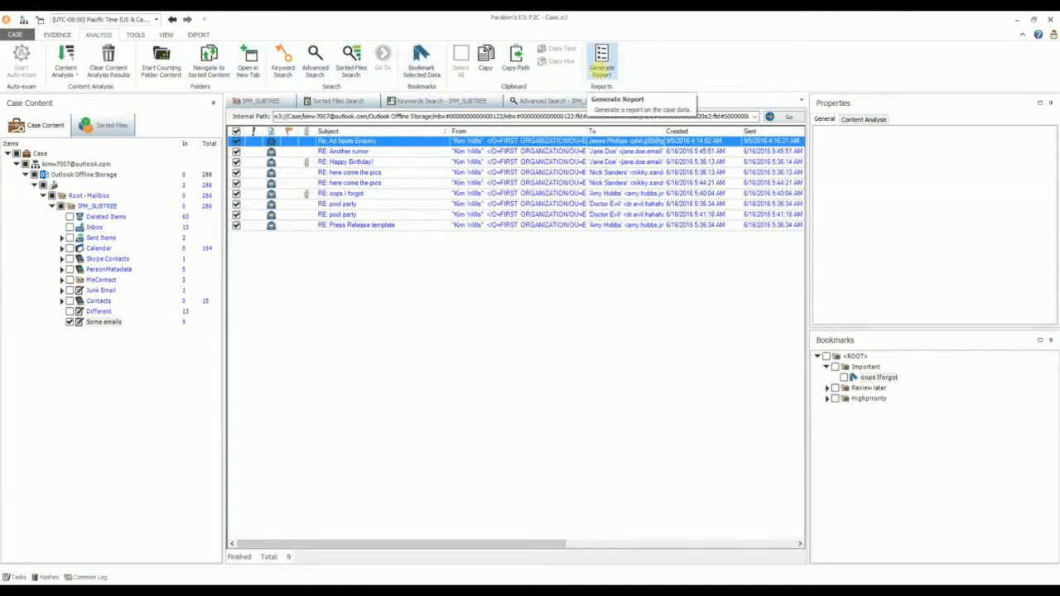
{"action": "left_click", "coordinate": [603, 65]}
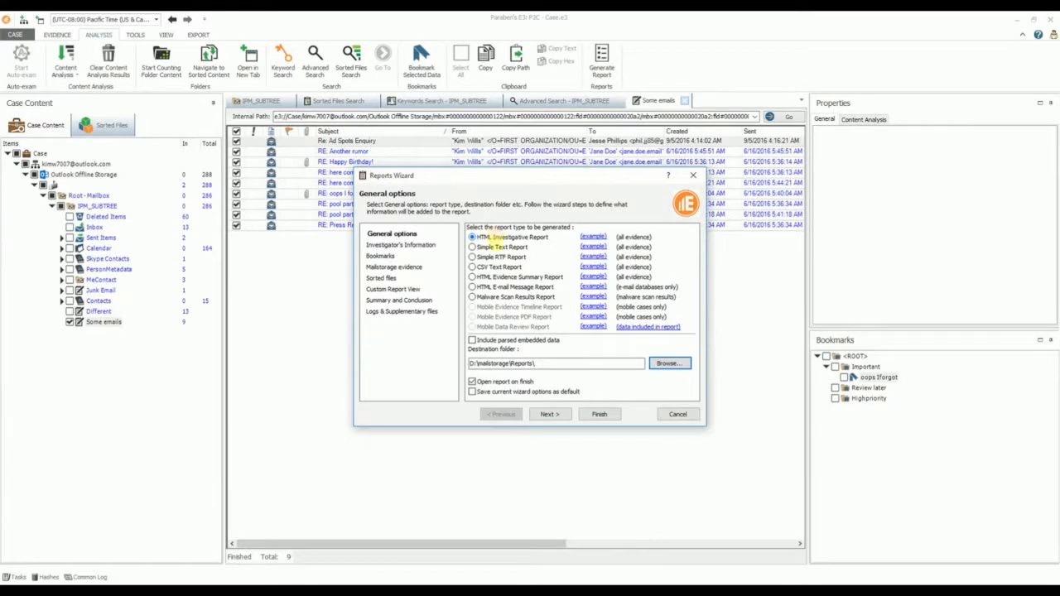
{"action": "left_click", "coordinate": [492, 277]}
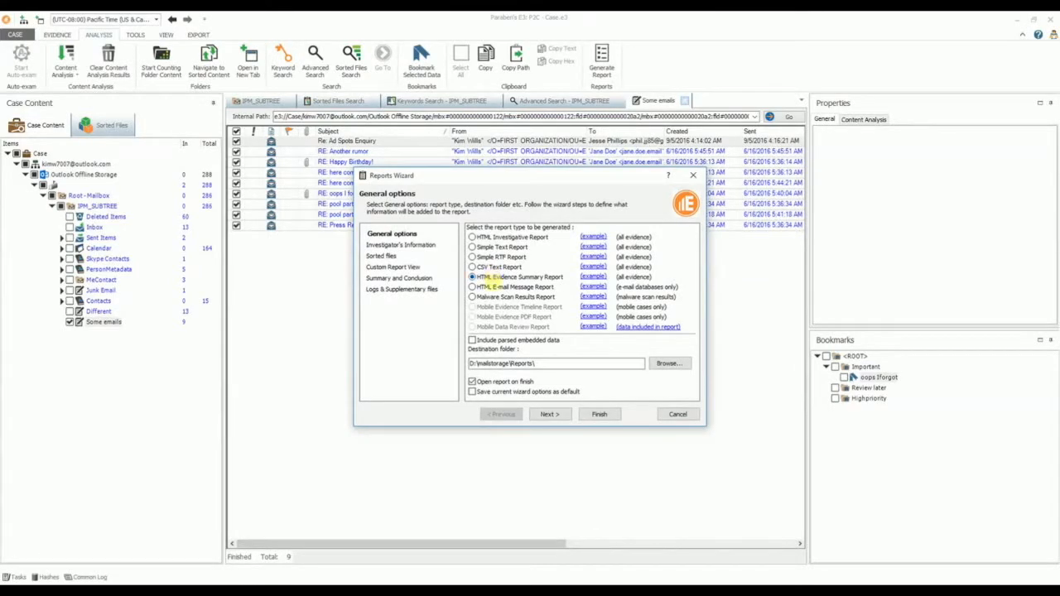
{"action": "left_click", "coordinate": [497, 287]}
Step: Review the report's investigator, mailstorage evidence, custom view, summary and supplementary file options, and generate the report
{"action": "left_click", "coordinate": [406, 245]}
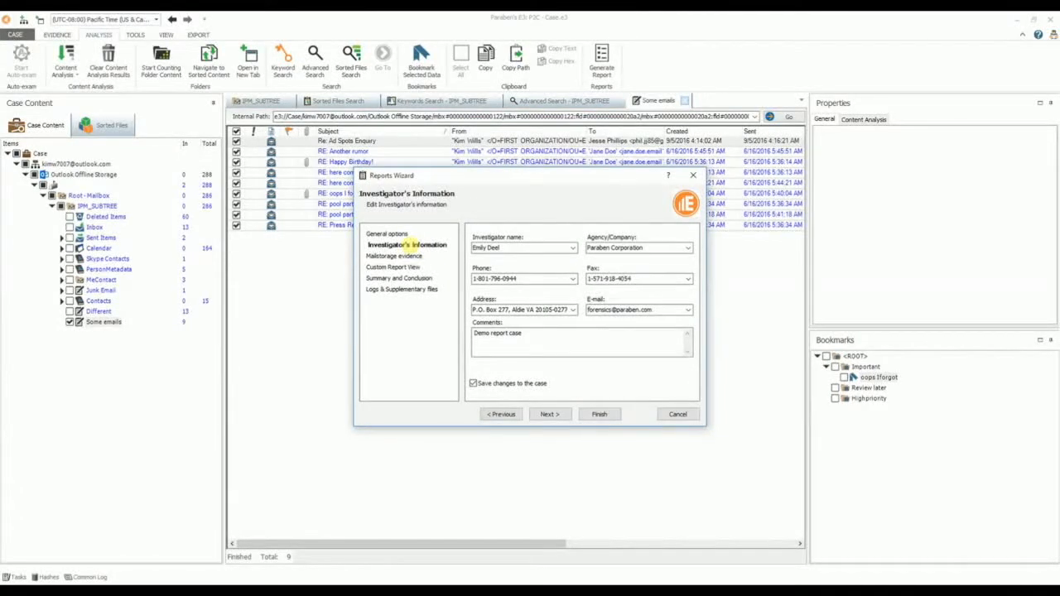
{"action": "left_click", "coordinate": [406, 256]}
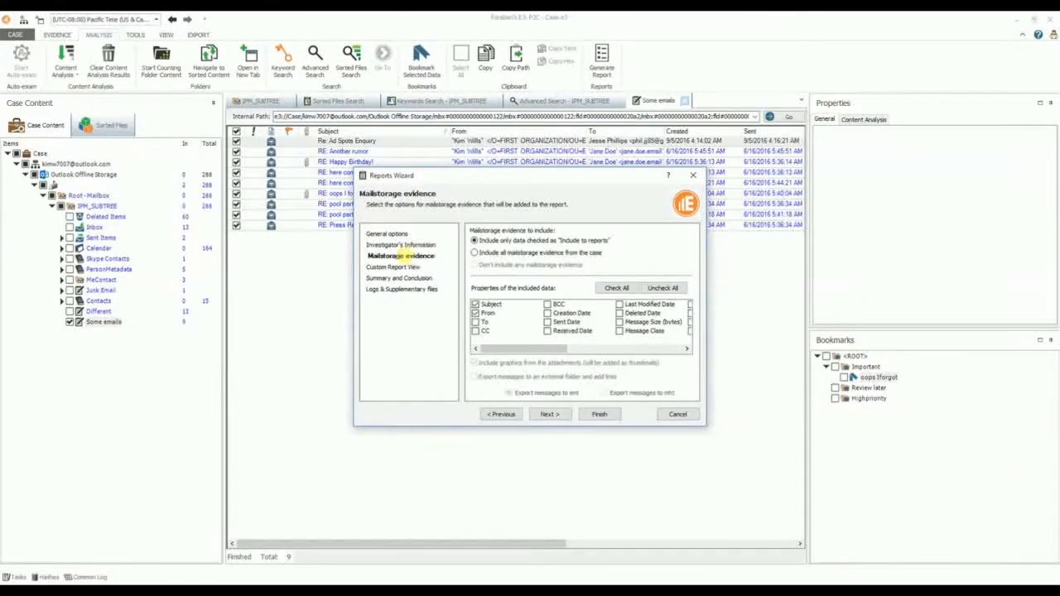
{"action": "left_click", "coordinate": [403, 267]}
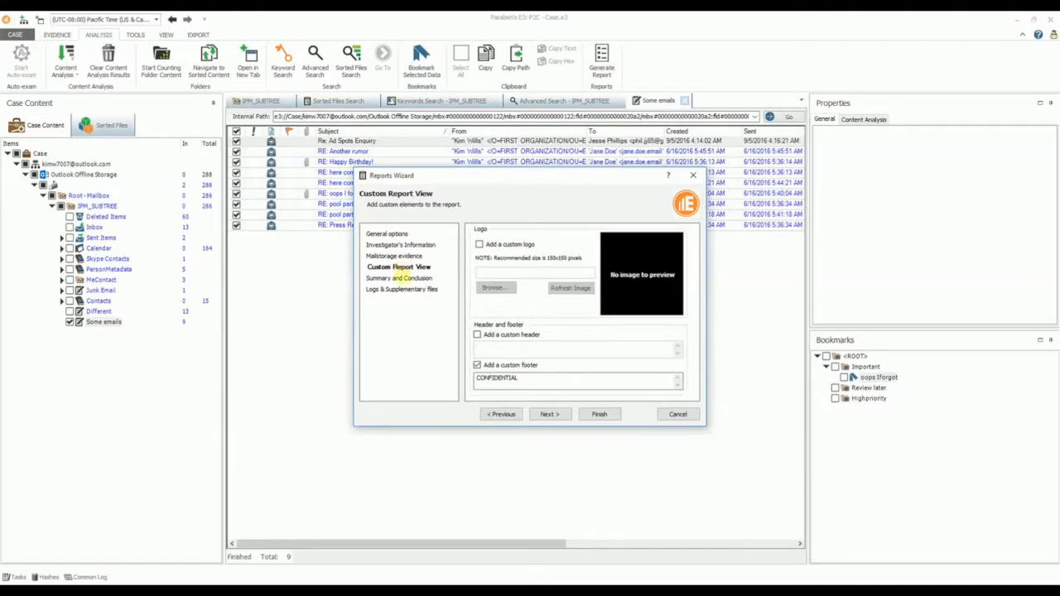
{"action": "left_click", "coordinate": [398, 279]}
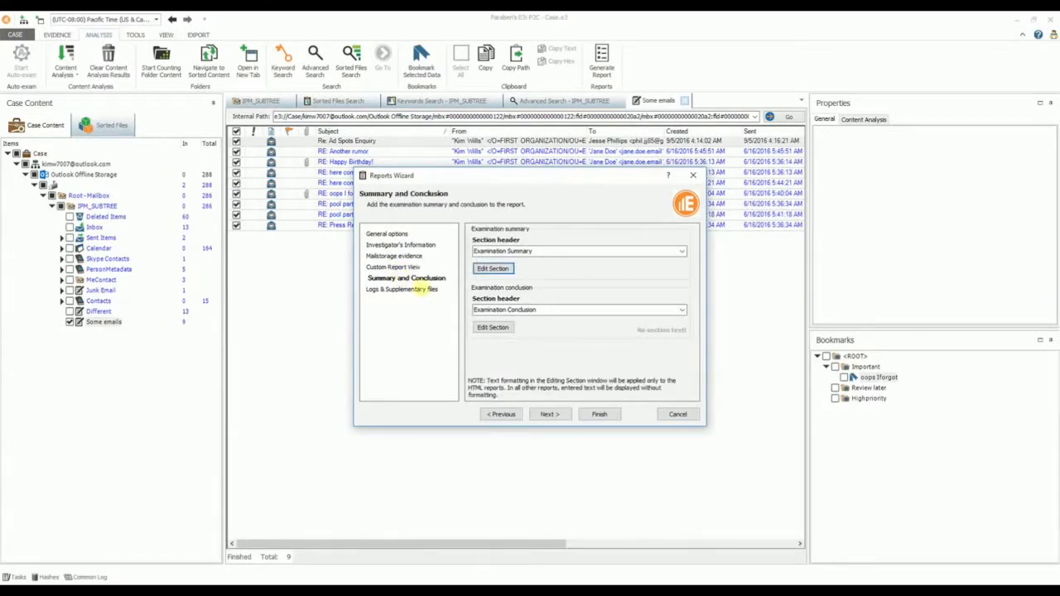
{"action": "left_click", "coordinate": [414, 289]}
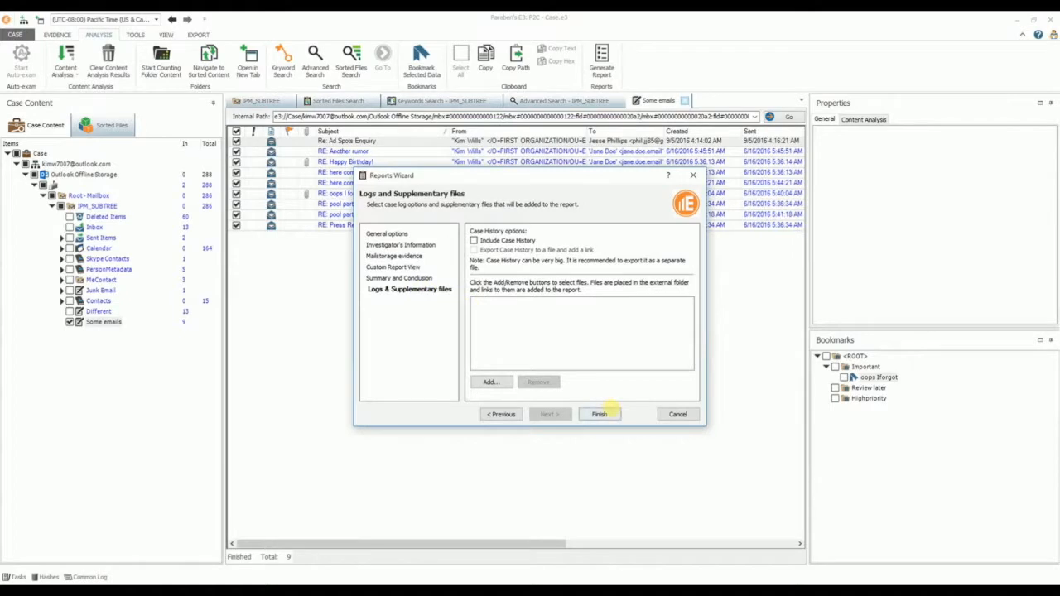
{"action": "left_click", "coordinate": [599, 414]}
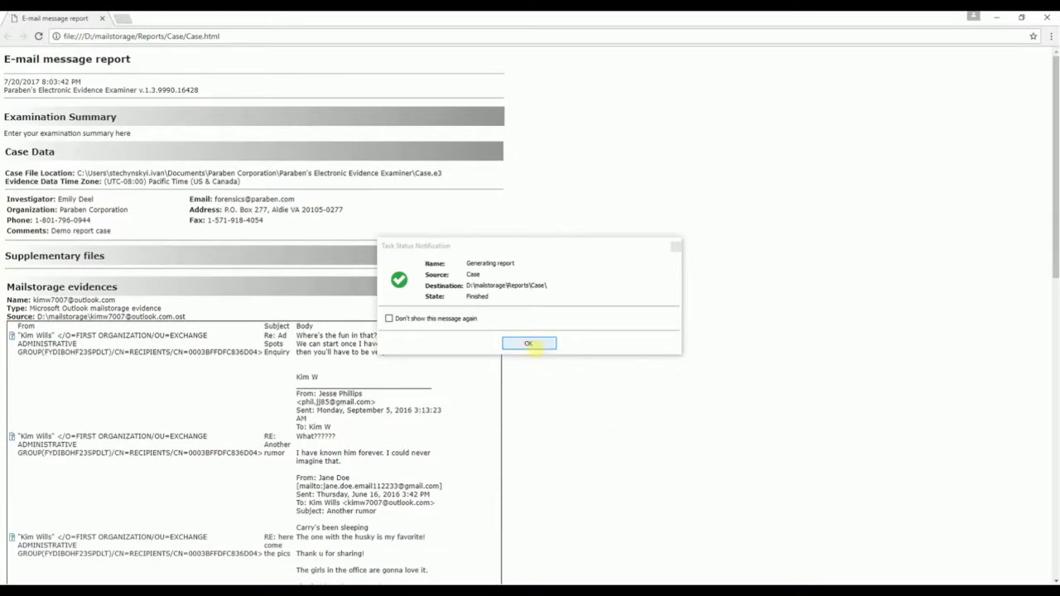
Step: Close the finished-task notification and examine the messages and attachments listed in the generated E-mail message report
{"action": "left_click", "coordinate": [528, 343]}
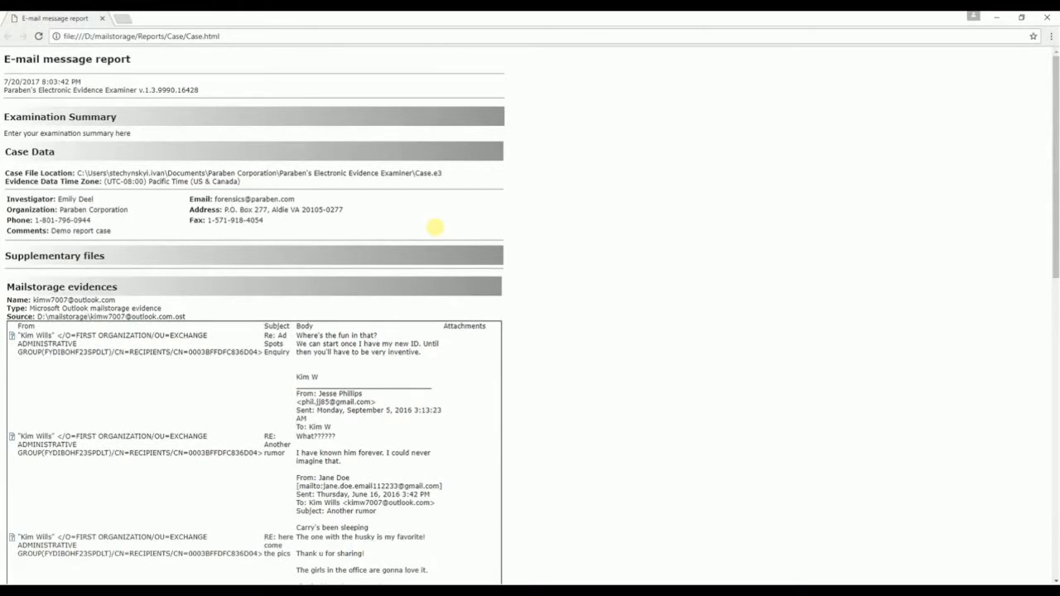
{"action": "scroll", "coordinate": [435, 227], "scroll_direction": "down", "scroll_amount": 4}
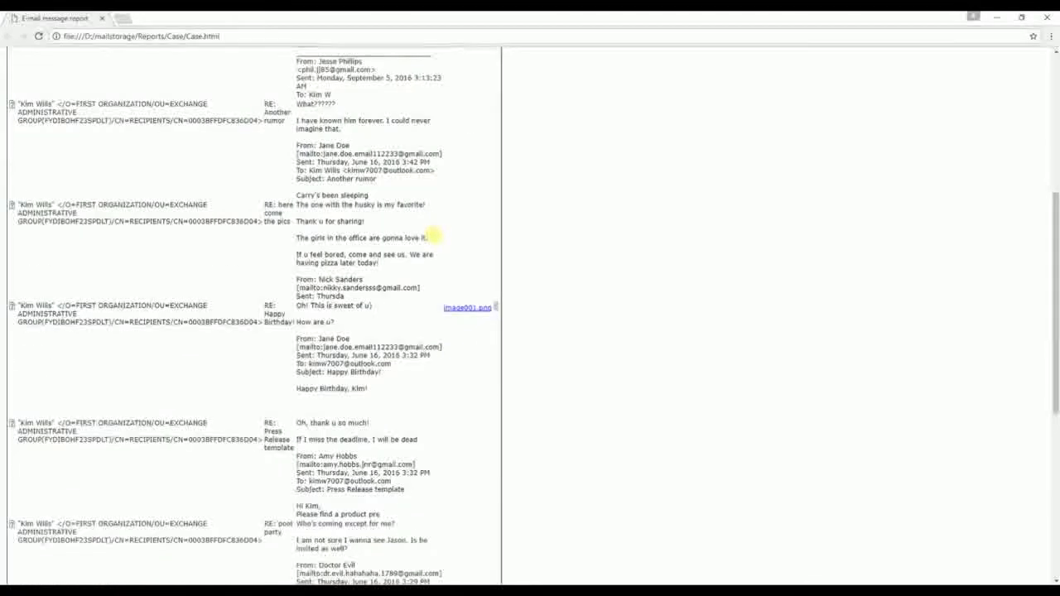
{"action": "scroll", "coordinate": [435, 236], "scroll_direction": "down", "scroll_amount": 2}
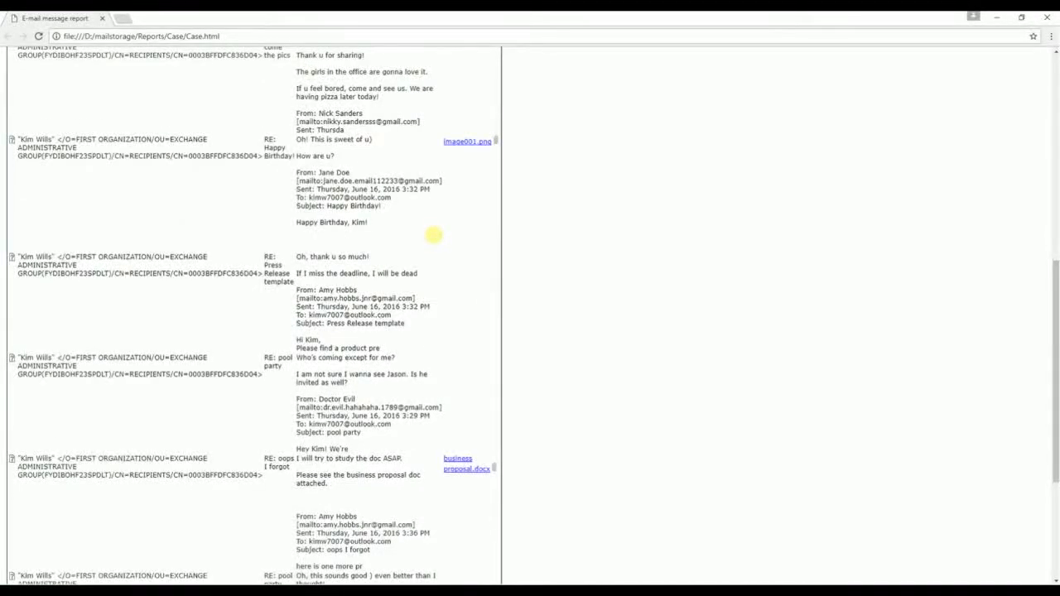